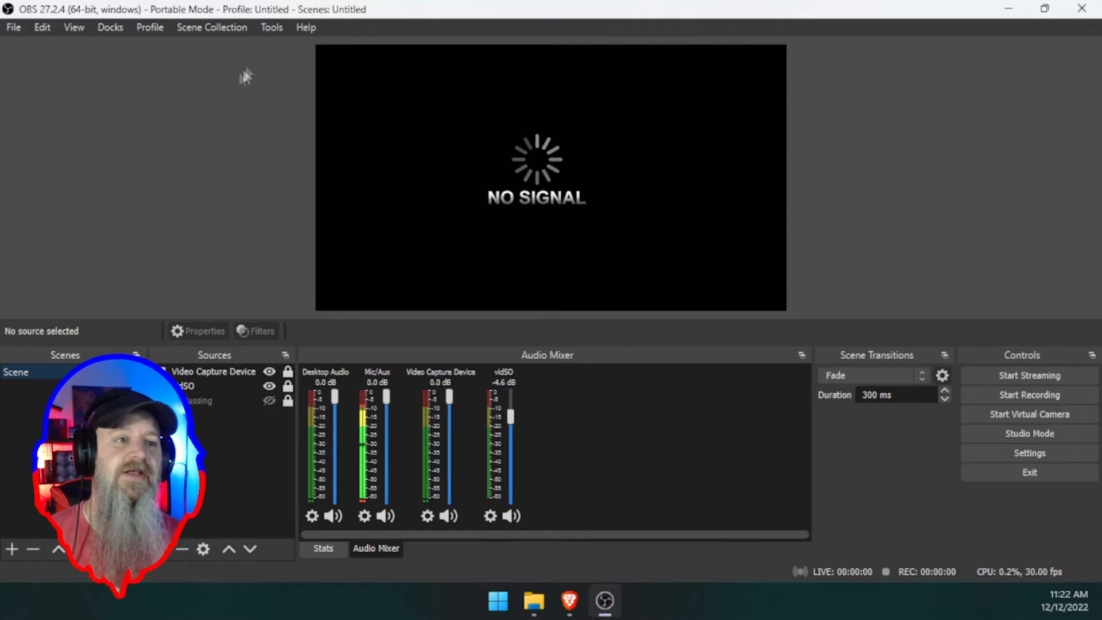
- Switch to Brave and open the obs-websocket resource page on the OBS forum
click(272, 29)
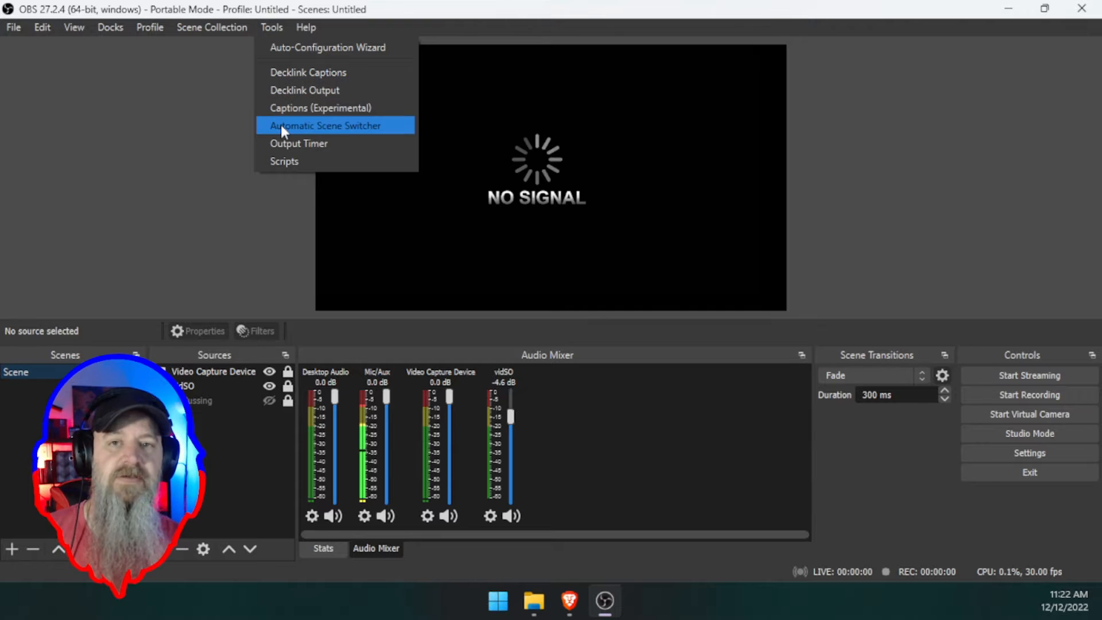
click(226, 132)
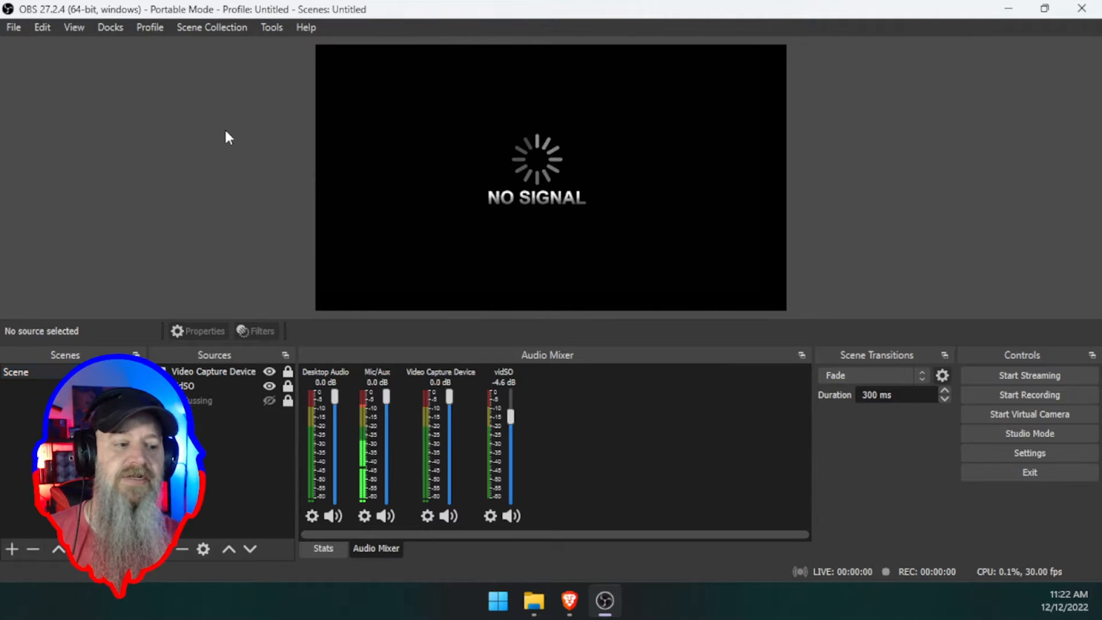
click(569, 600)
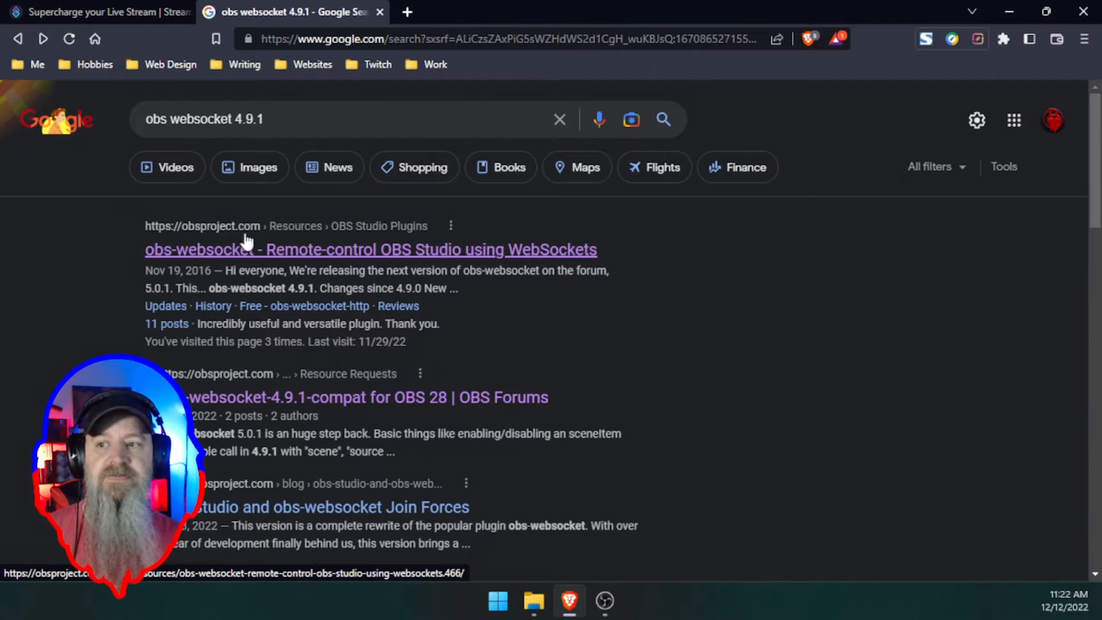
click(313, 252)
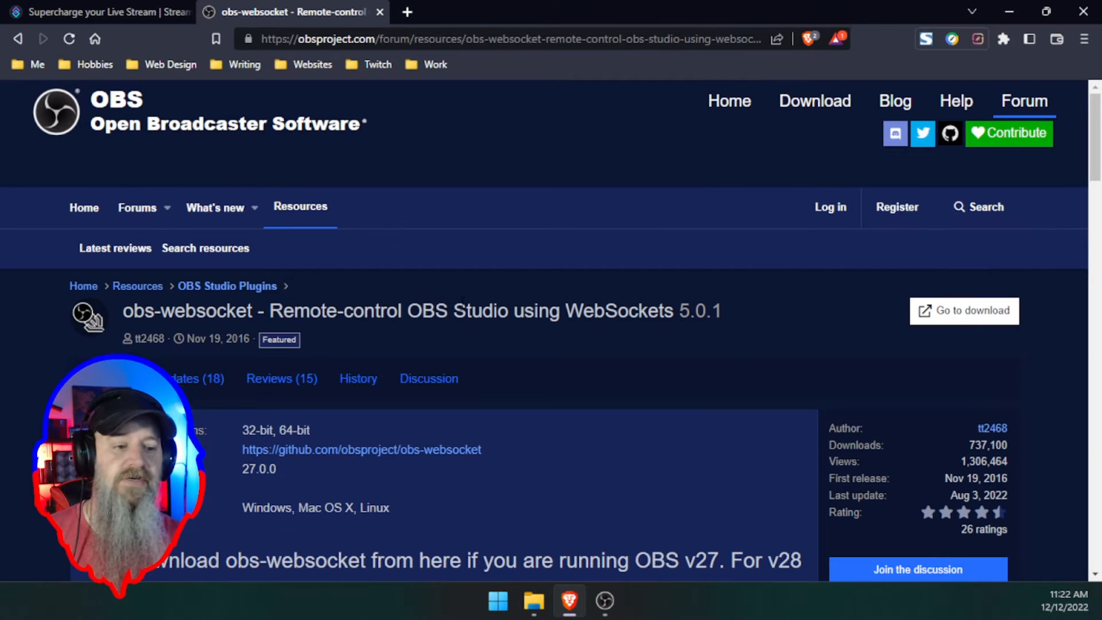
- Open the obs-websocket 4.9.1 update notes from the resource's Updates list
scroll(461, 307, down, 3)
scroll(464, 313, down, 10)
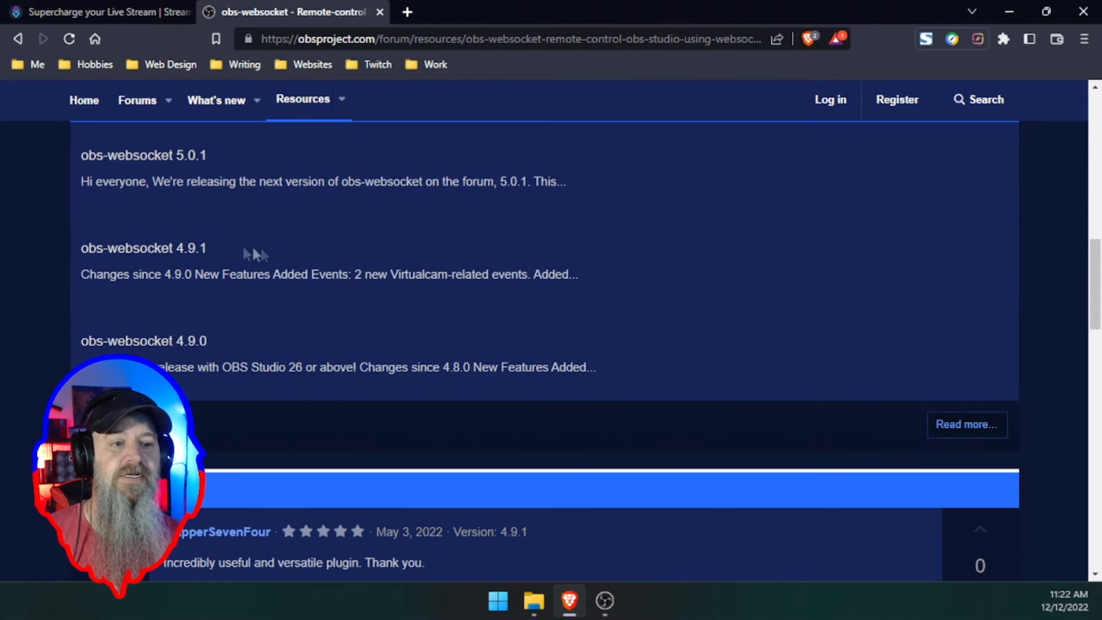
click(152, 250)
scroll(430, 267, down, 7)
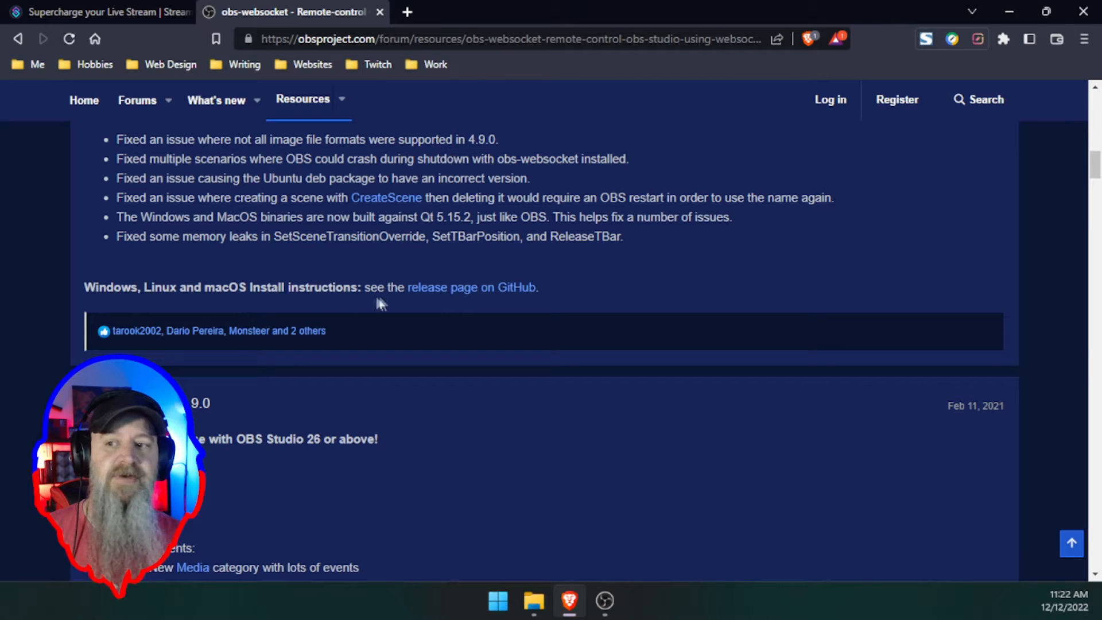
- Open the obs-websocket 4.9.1 GitHub release page and scroll down to its assets
click(461, 289)
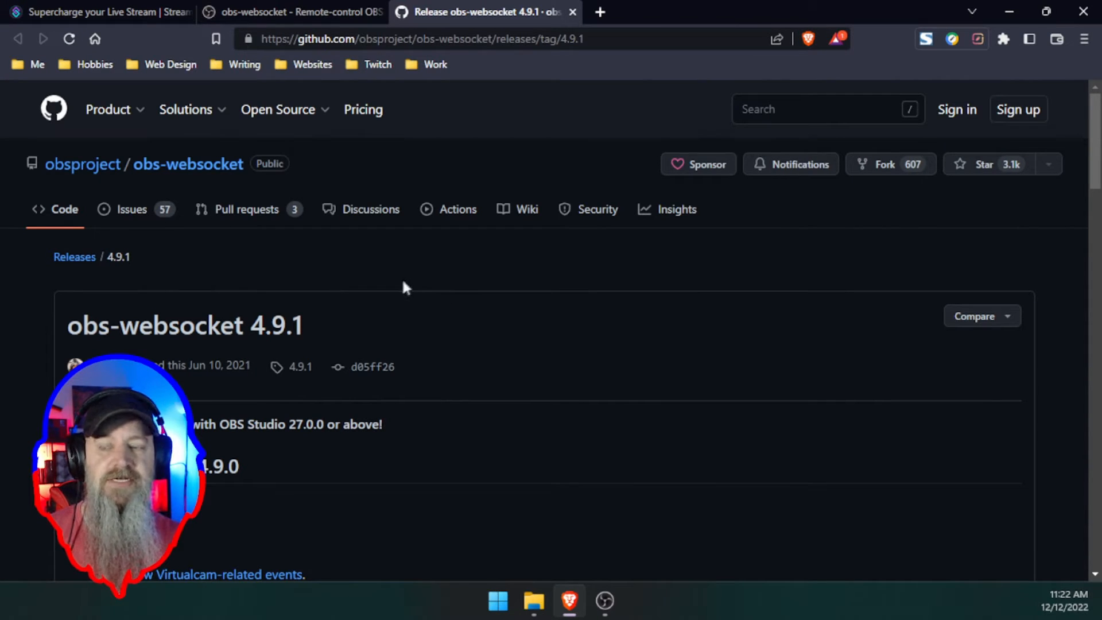
scroll(363, 301, down, 1)
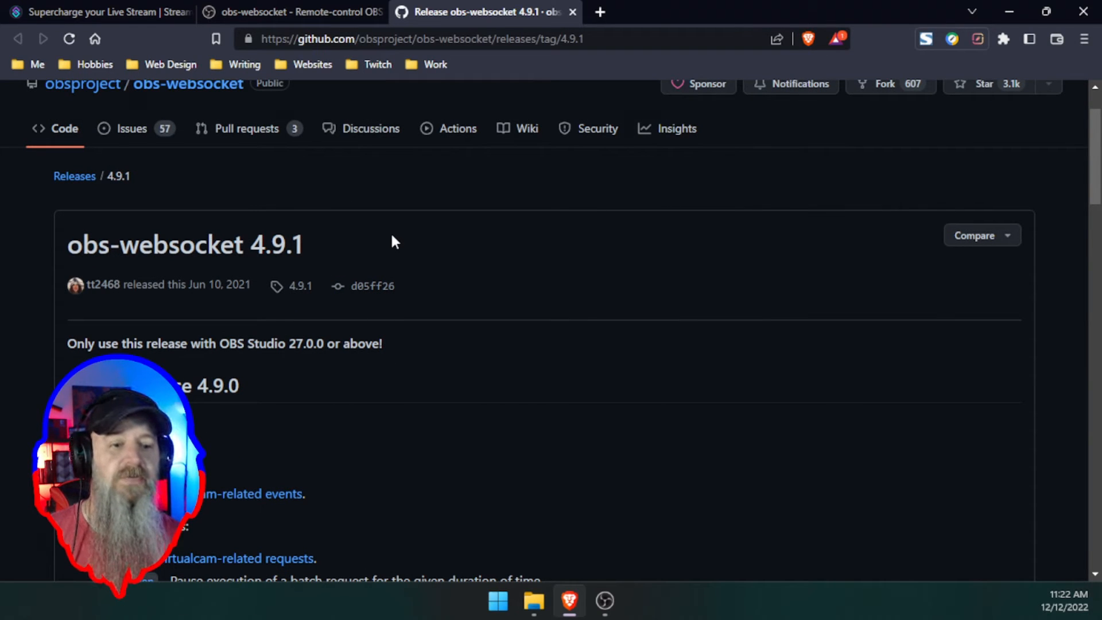
scroll(394, 241, down, 15)
scroll(393, 241, down, 15)
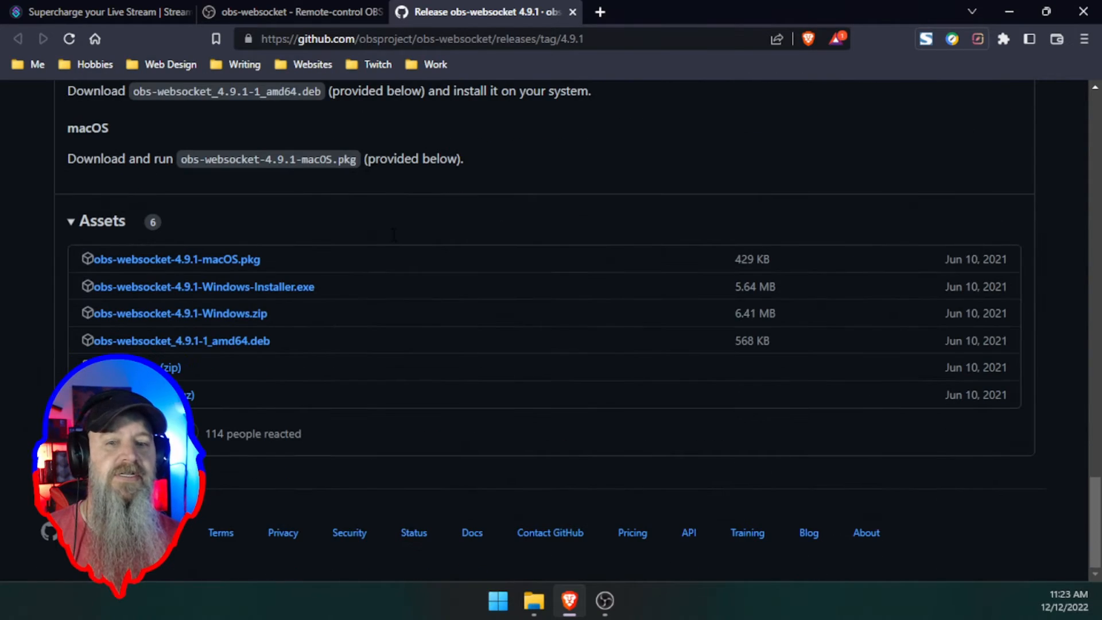
- Save obs-websocket-4.9.1-Windows-Installer.exe to the Desktop
click(256, 292)
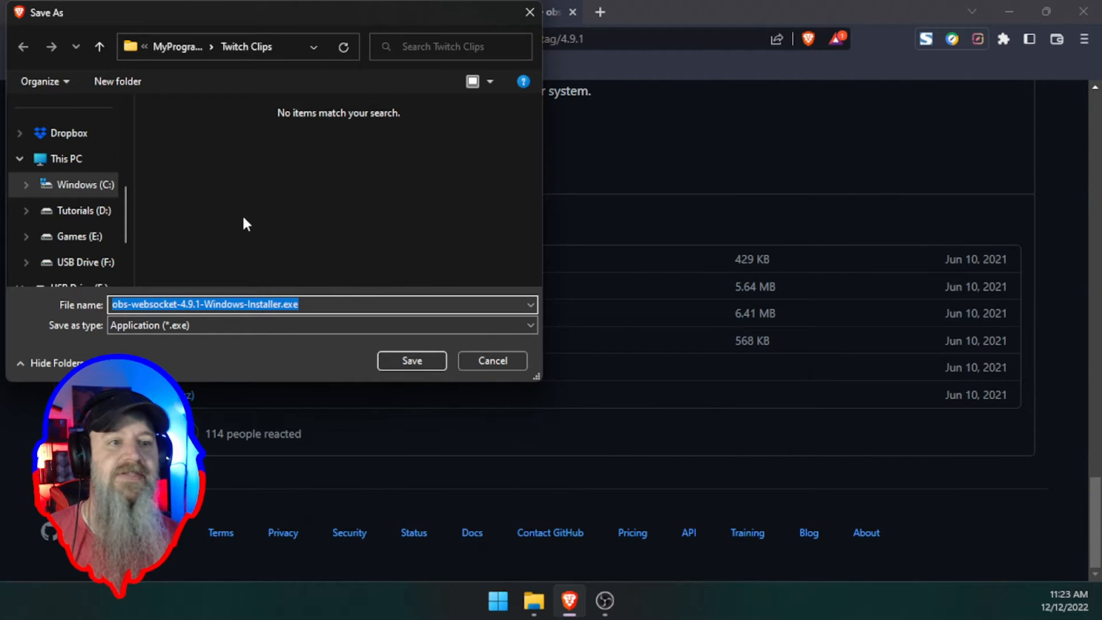
scroll(80, 156, up, 5)
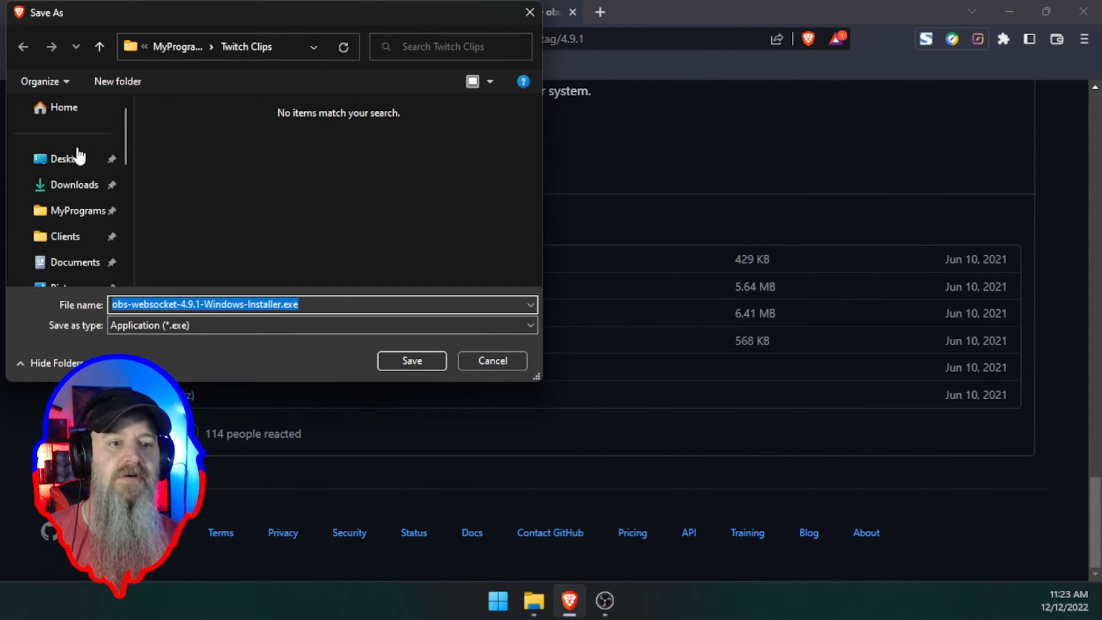
click(79, 156)
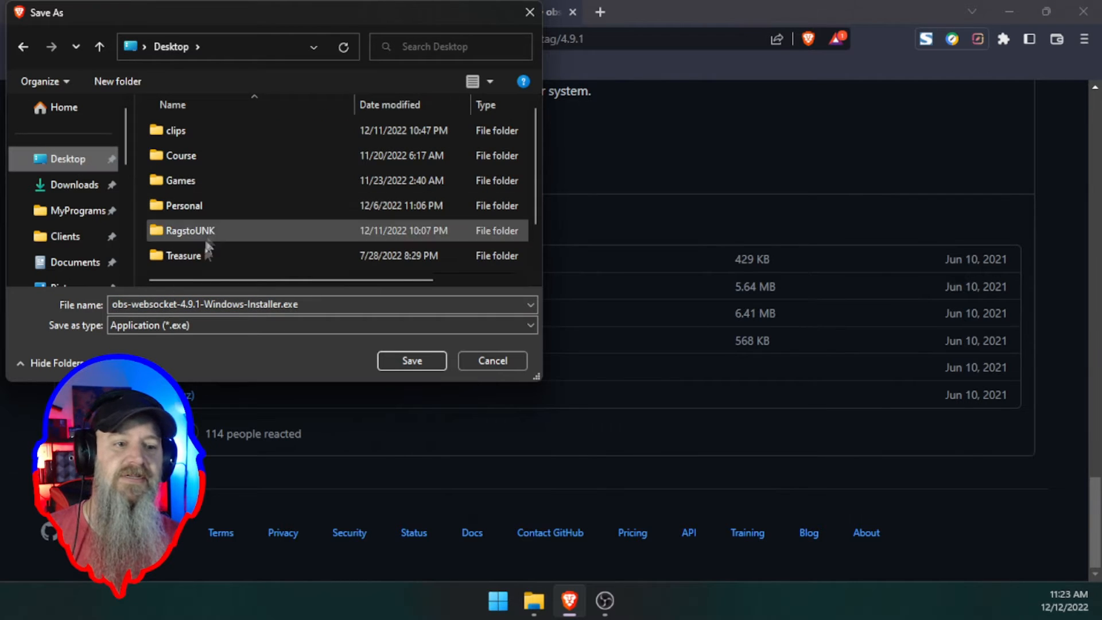
click(380, 358)
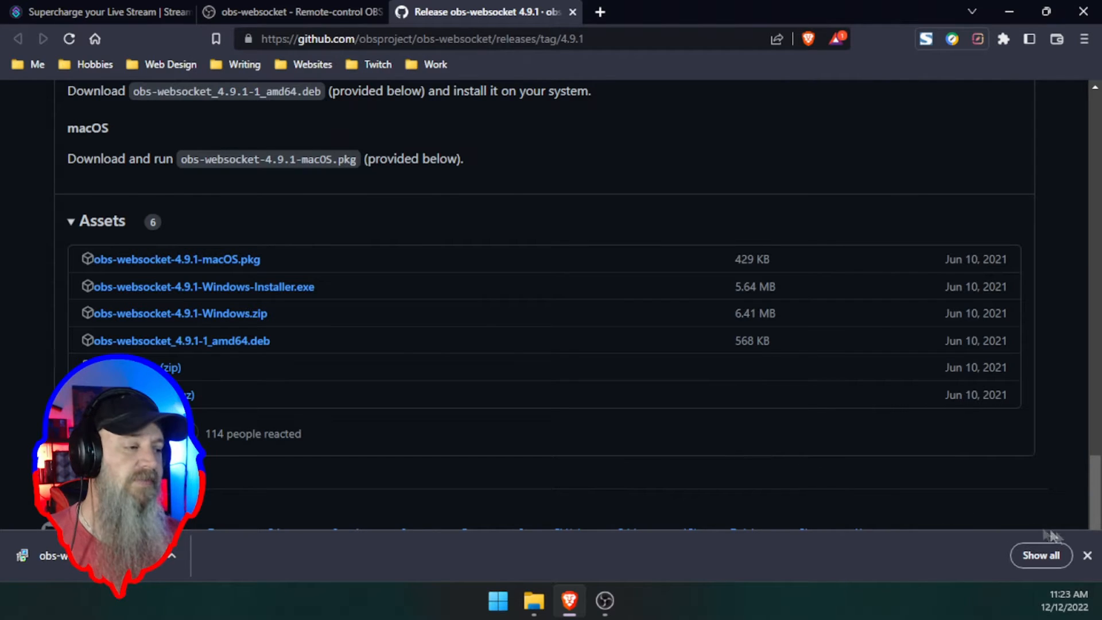
click(1086, 555)
- Restart OBS Studio with obs-websocket installed and dismiss the WebSockets server failure warning
click(1008, 10)
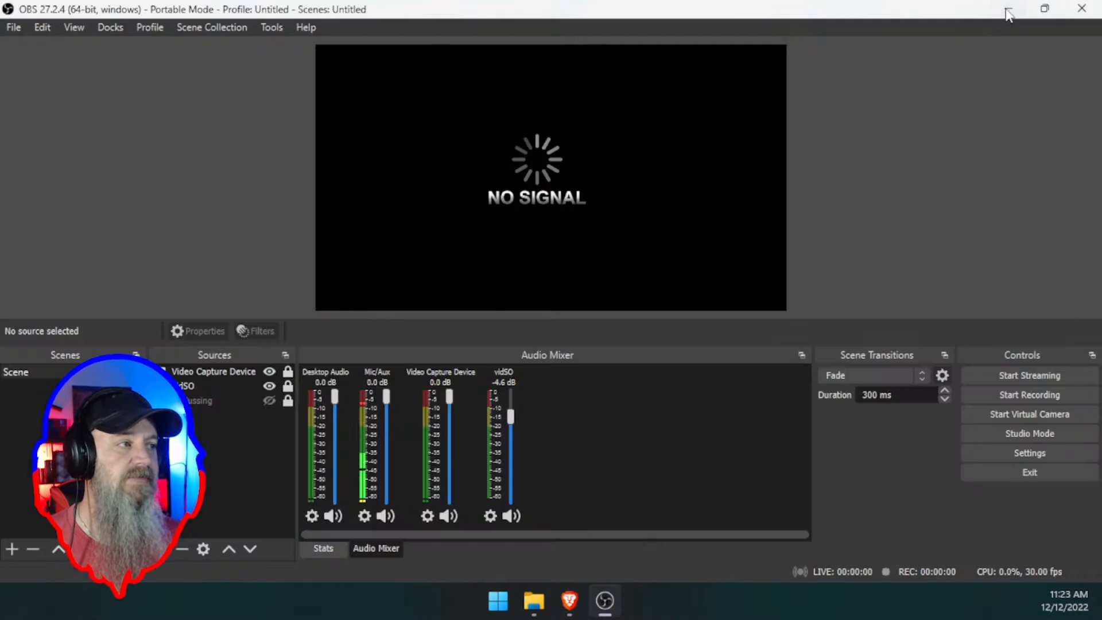
click(1082, 8)
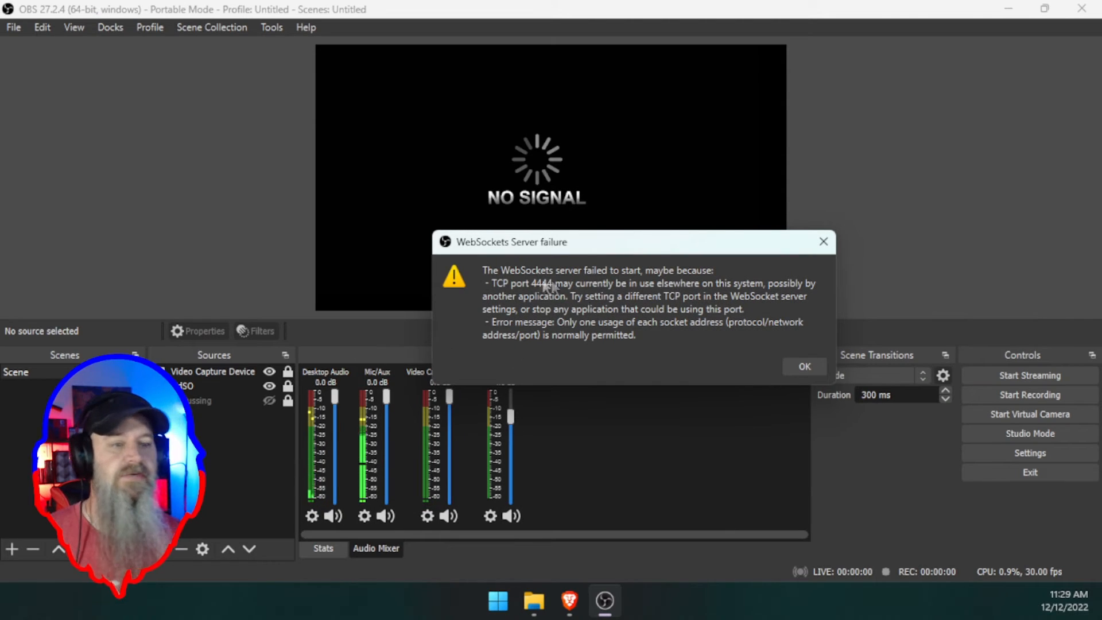
click(804, 366)
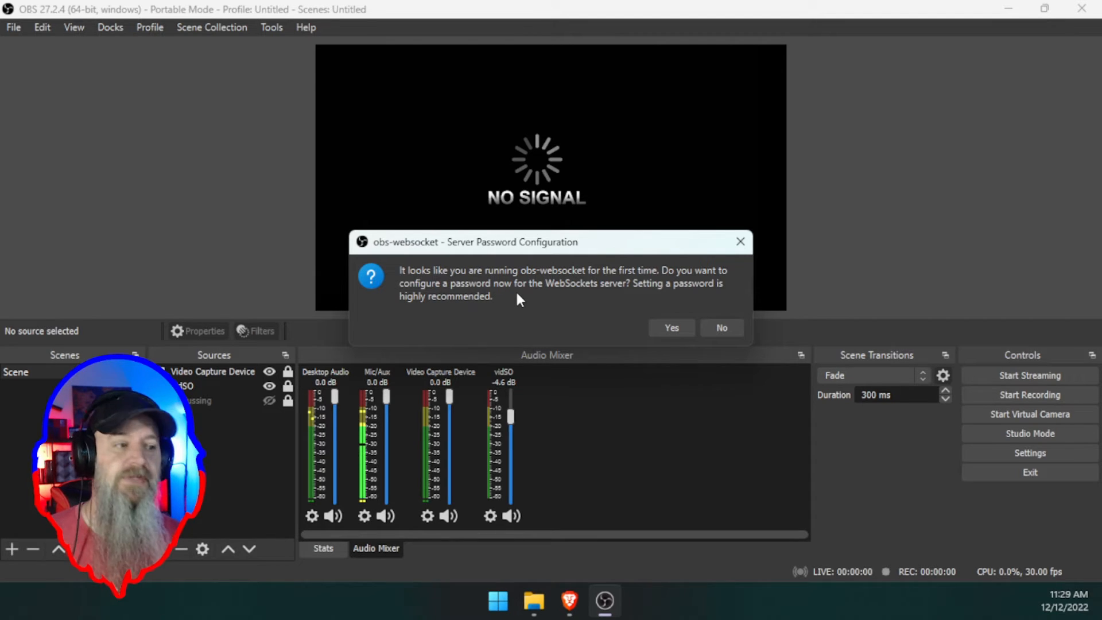
- Enable WebSockets authentication on port 4444 with a new password, then dismiss the port-in-use warning
click(662, 324)
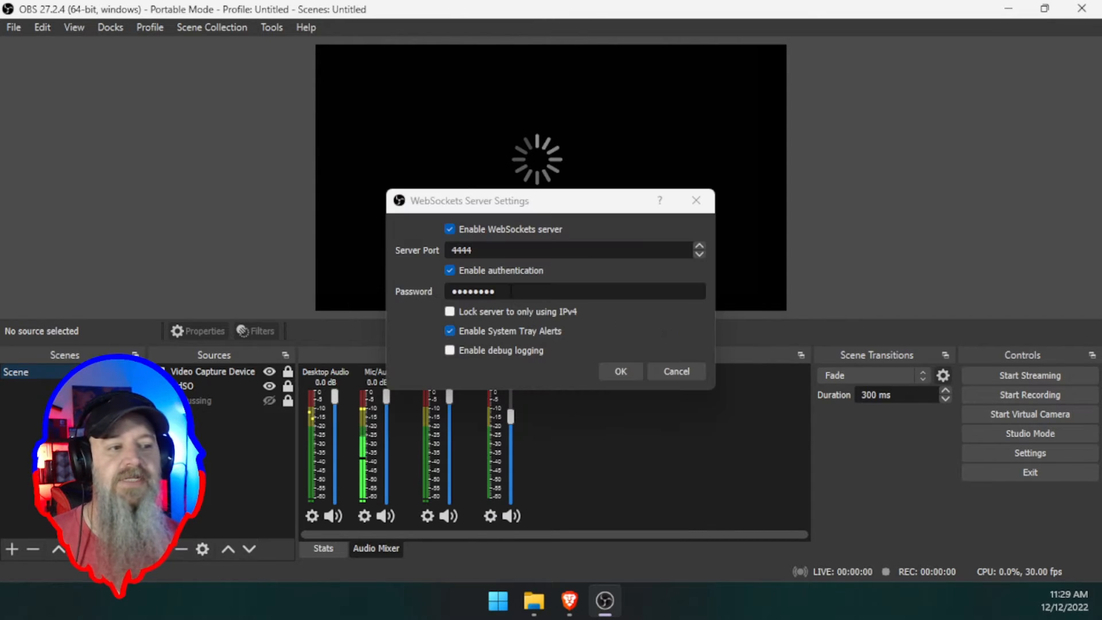
drag(511, 291, 416, 296)
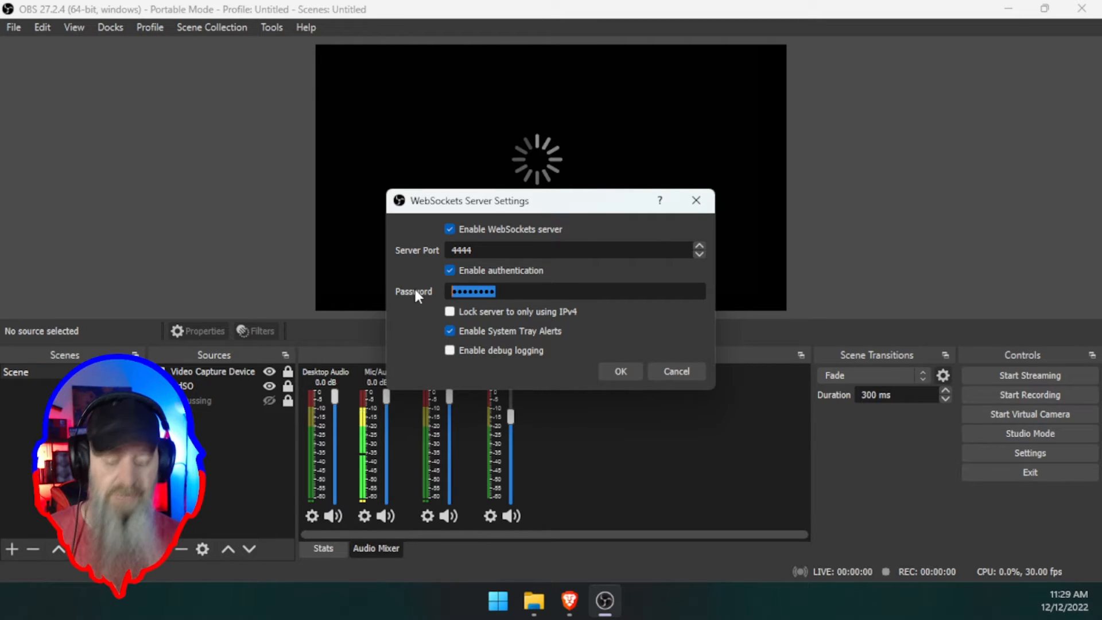
text(•••••)
key(BackSpace)
key(BackSpace)
key(BackSpace)
key(BackSpace)
key(BackSpace)
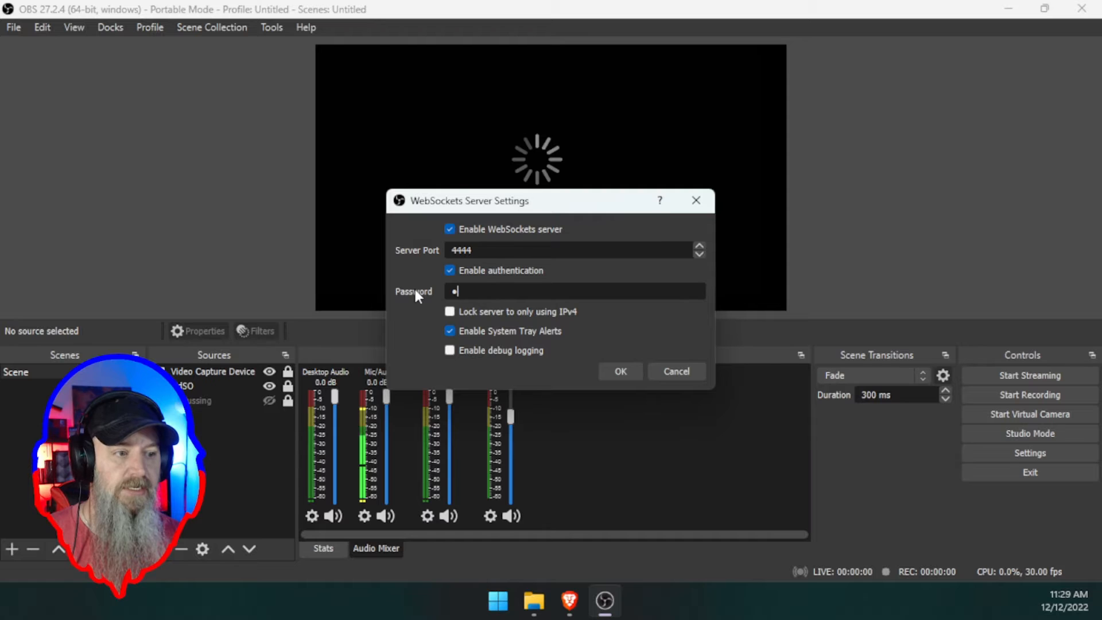
text(•••••••)
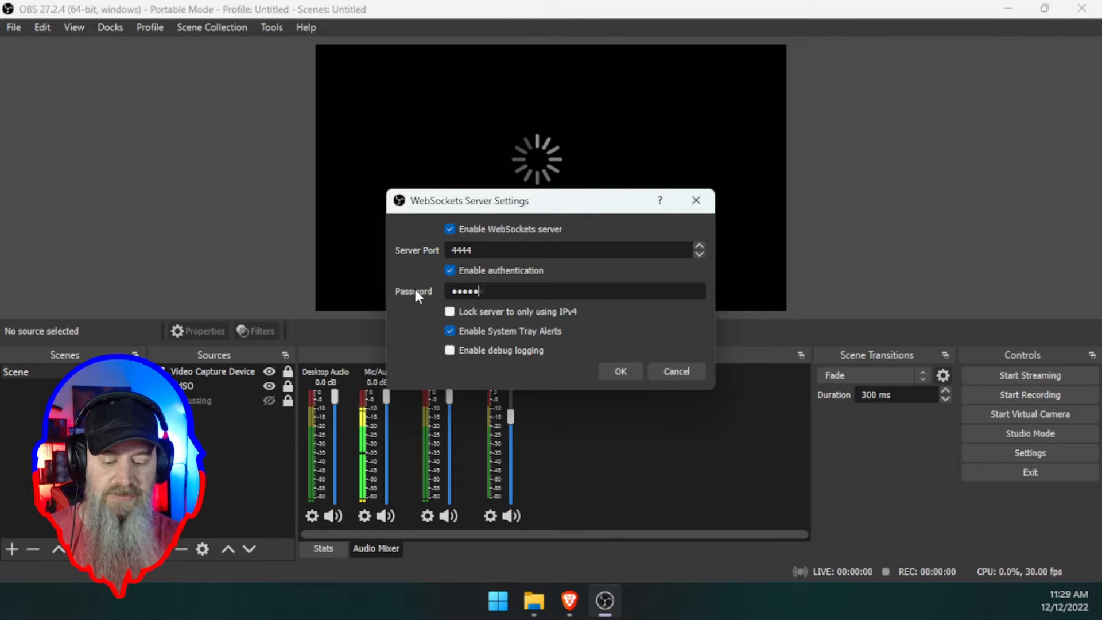
text(•••••••••)
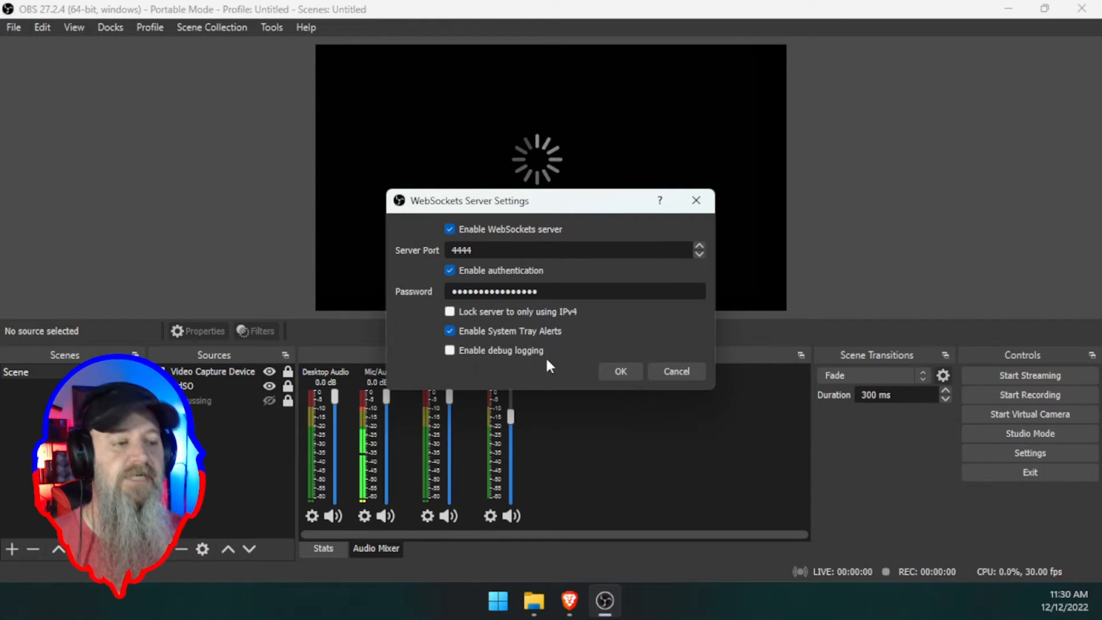
click(612, 370)
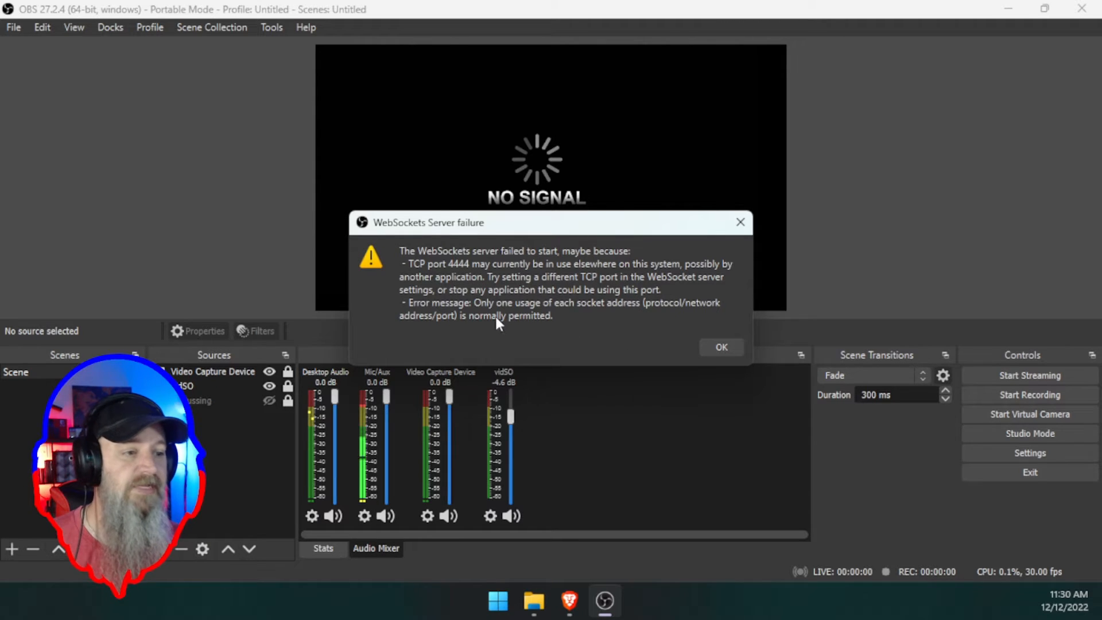
click(718, 345)
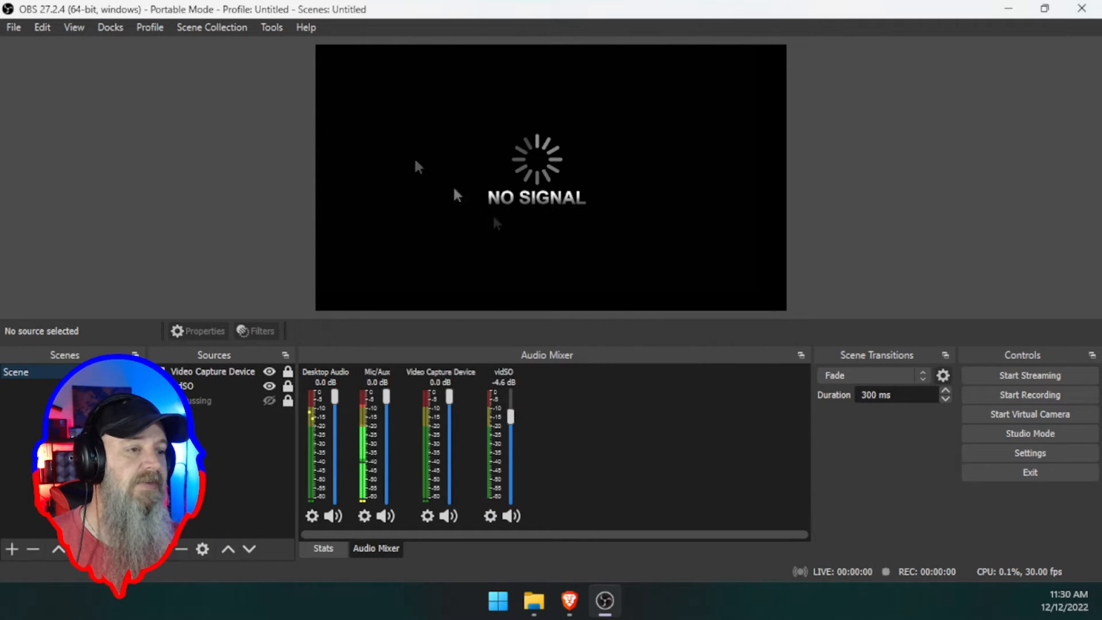
- Change the WebSockets server port from 4444 to 4450 and save it
click(272, 29)
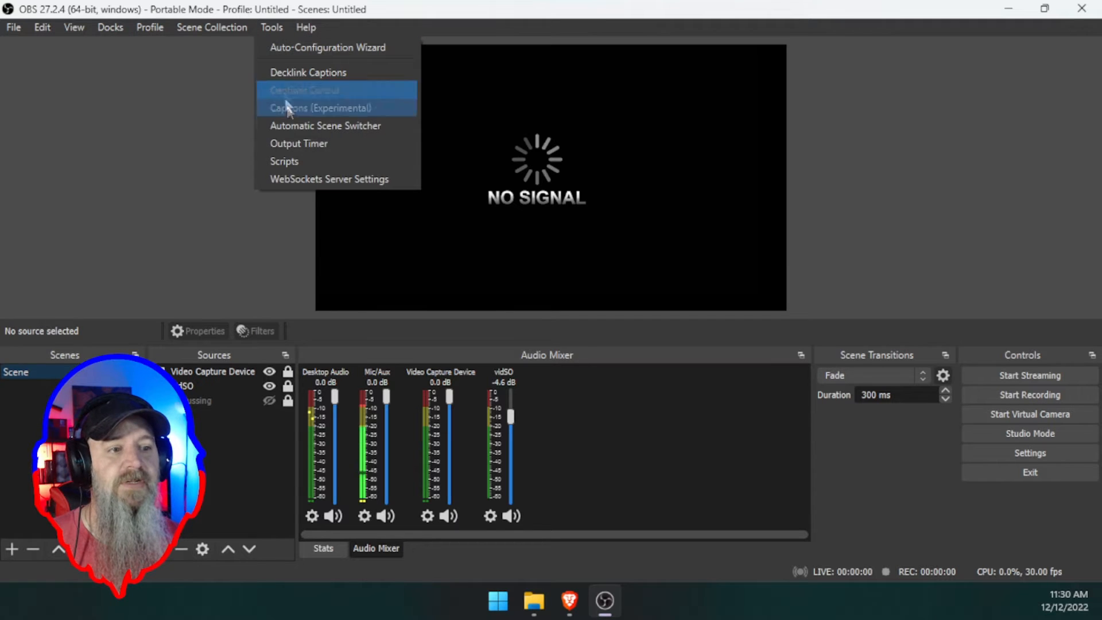
click(301, 178)
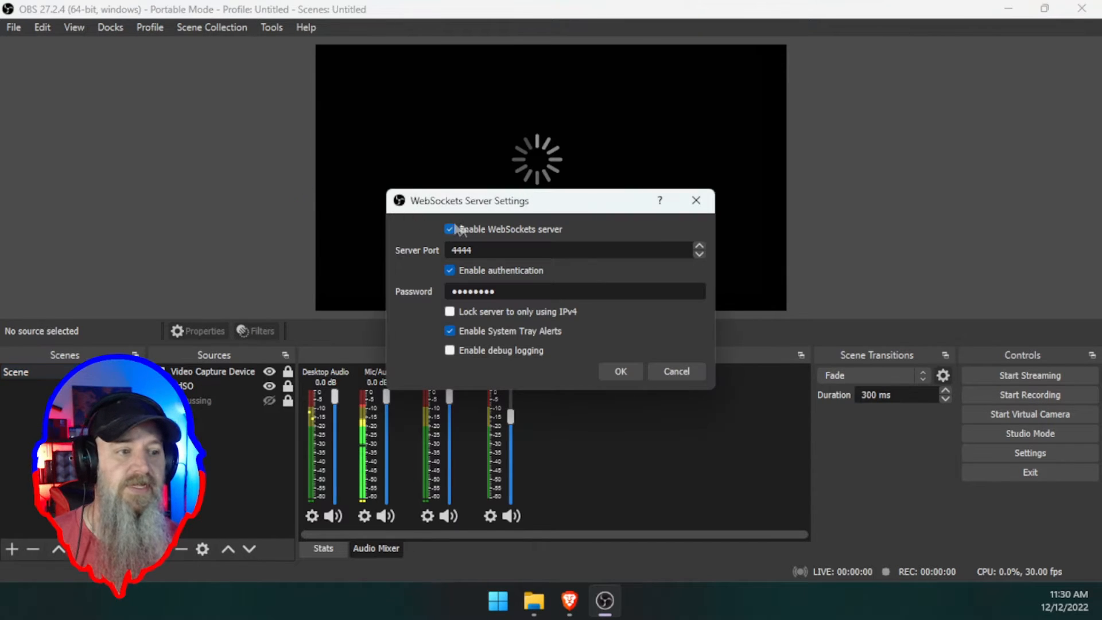
drag(469, 250, 462, 250)
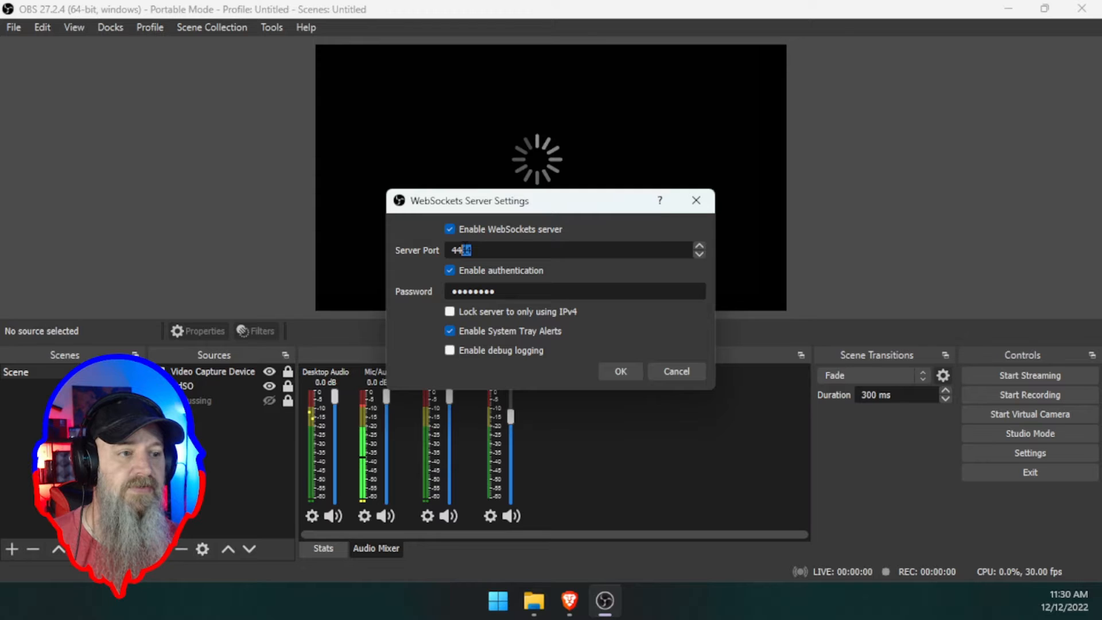
text(50)
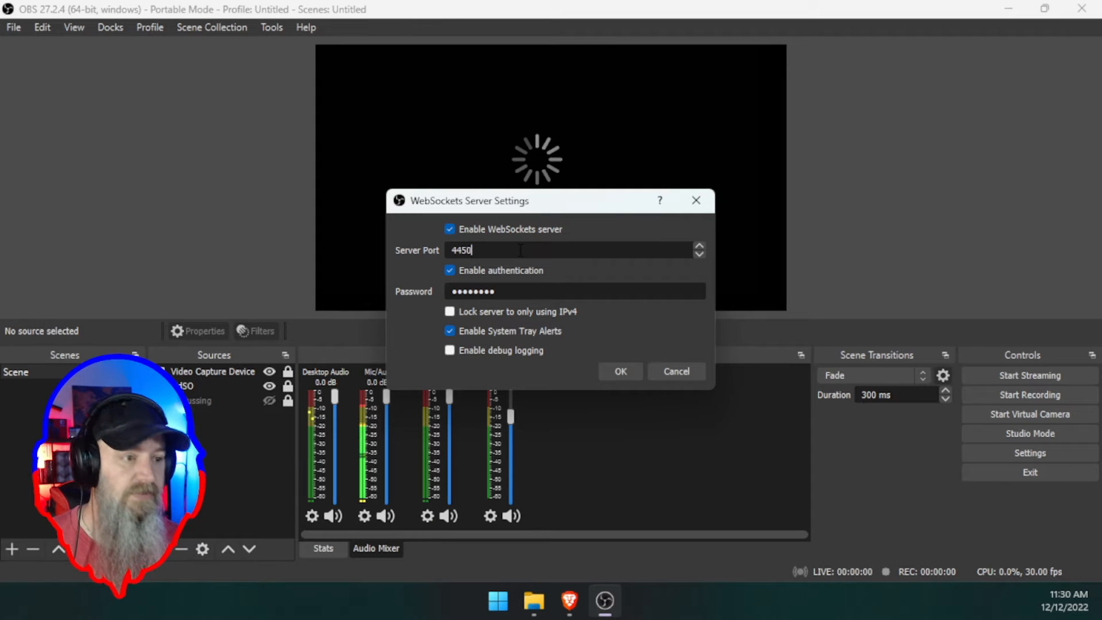
click(619, 373)
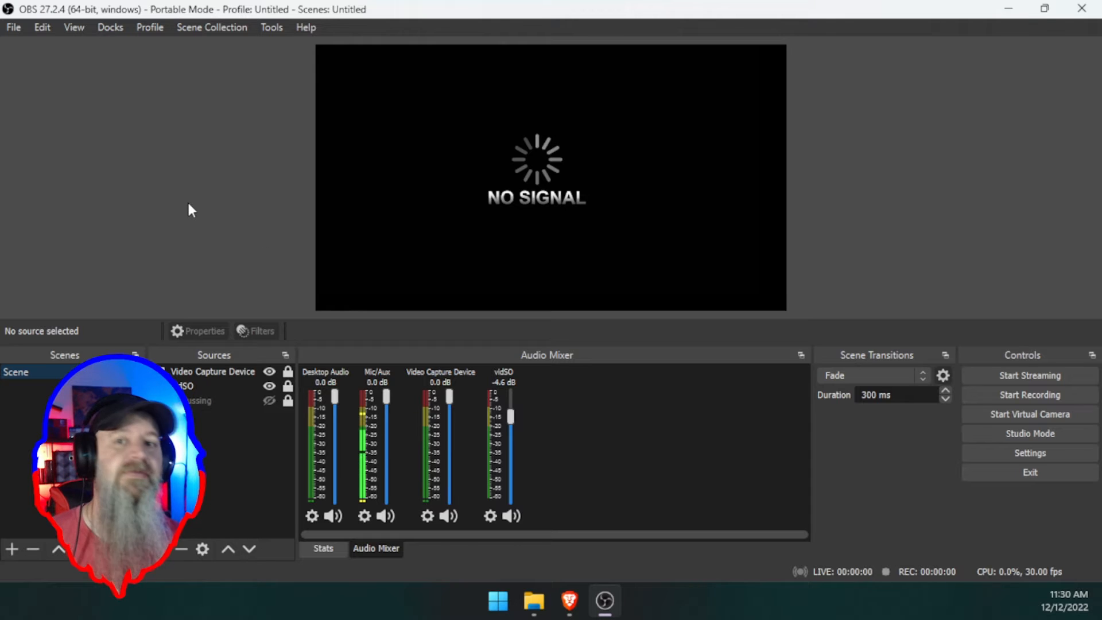
click(271, 28)
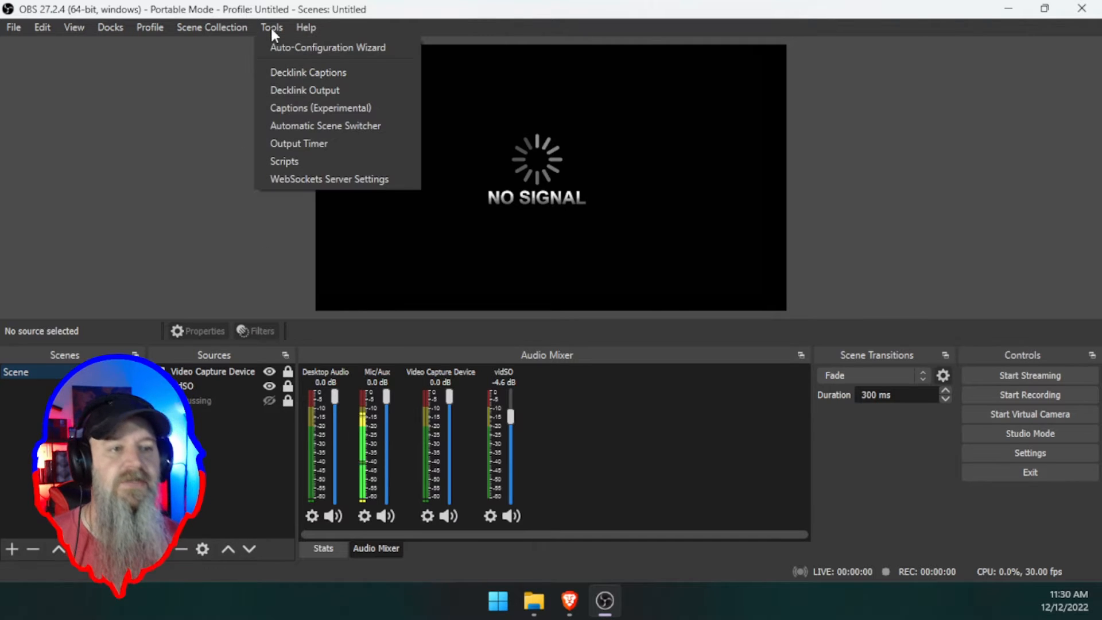
click(309, 175)
drag(565, 208, 552, 161)
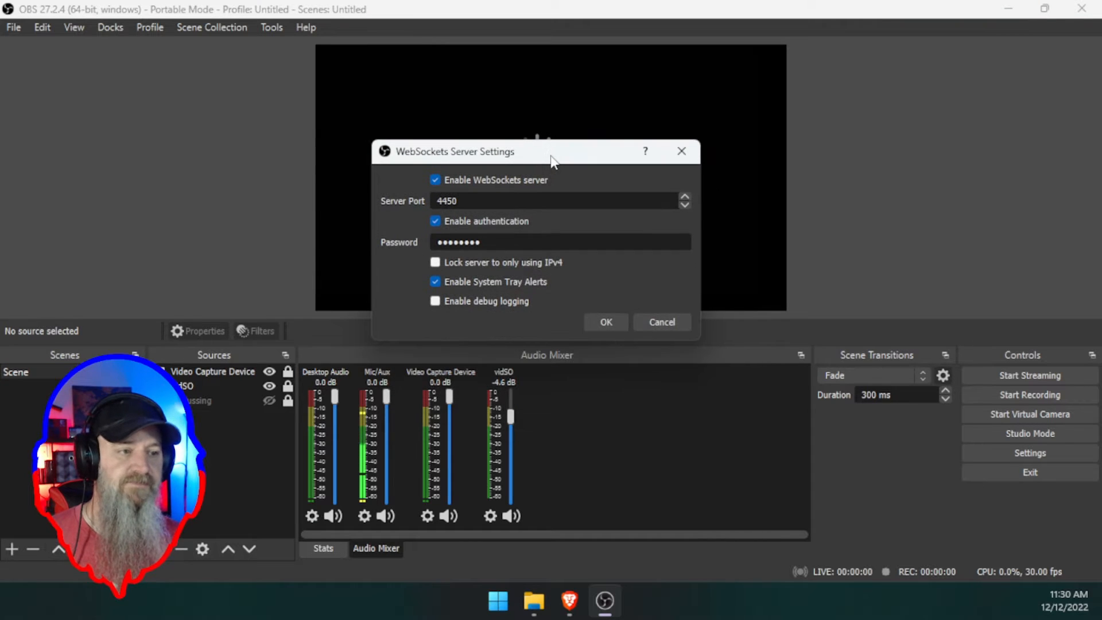
click(602, 321)
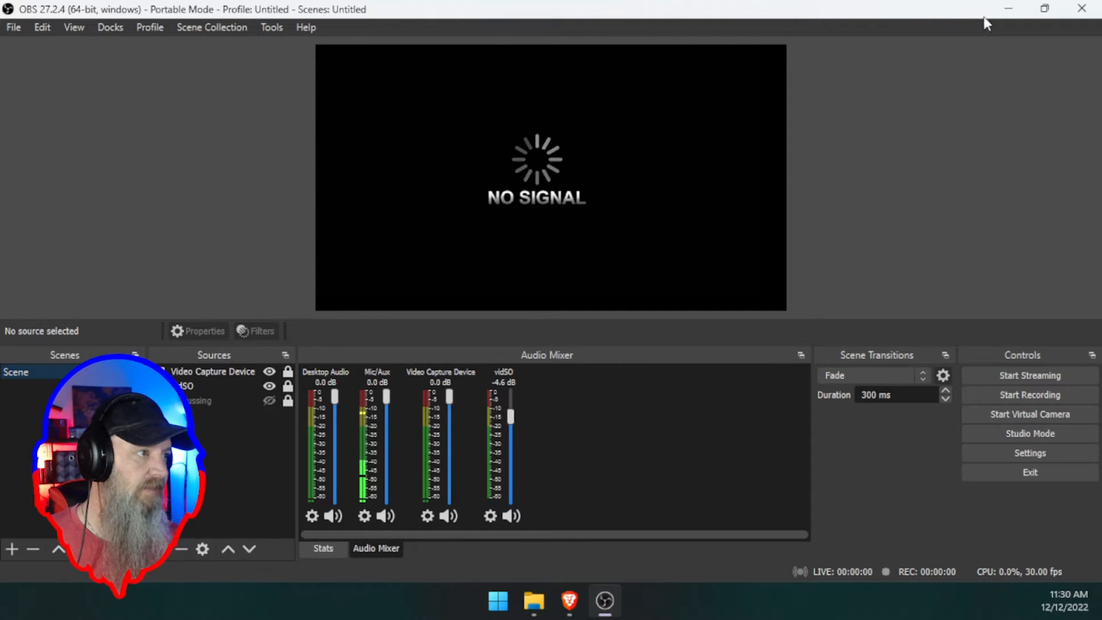
- Bring Brave back and close the obs-websocket forum and GitHub release tabs
click(1010, 9)
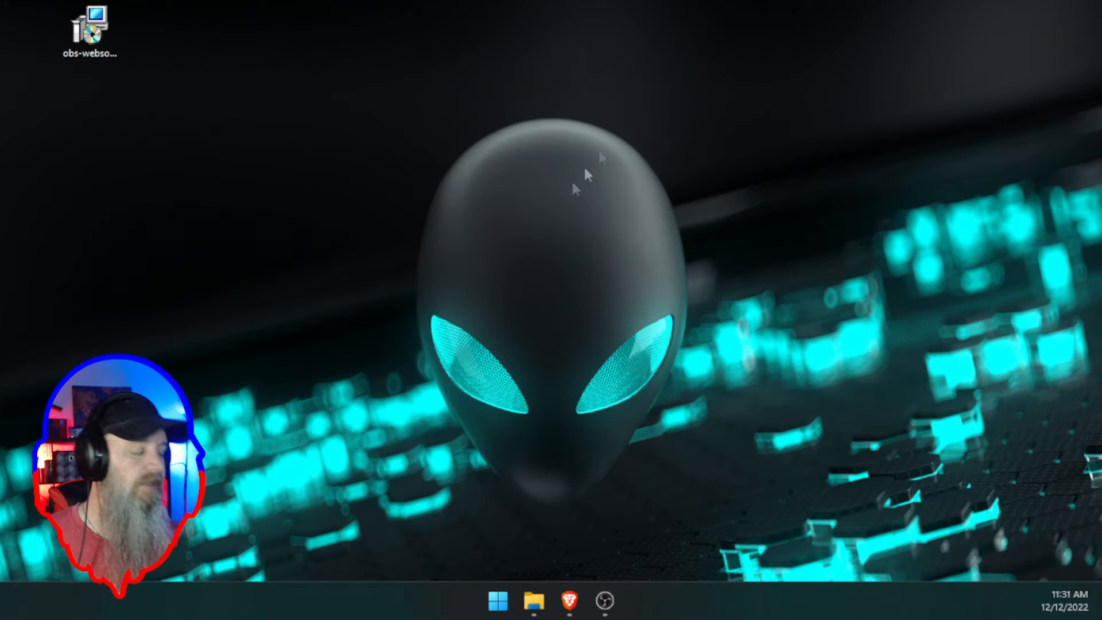
click(569, 601)
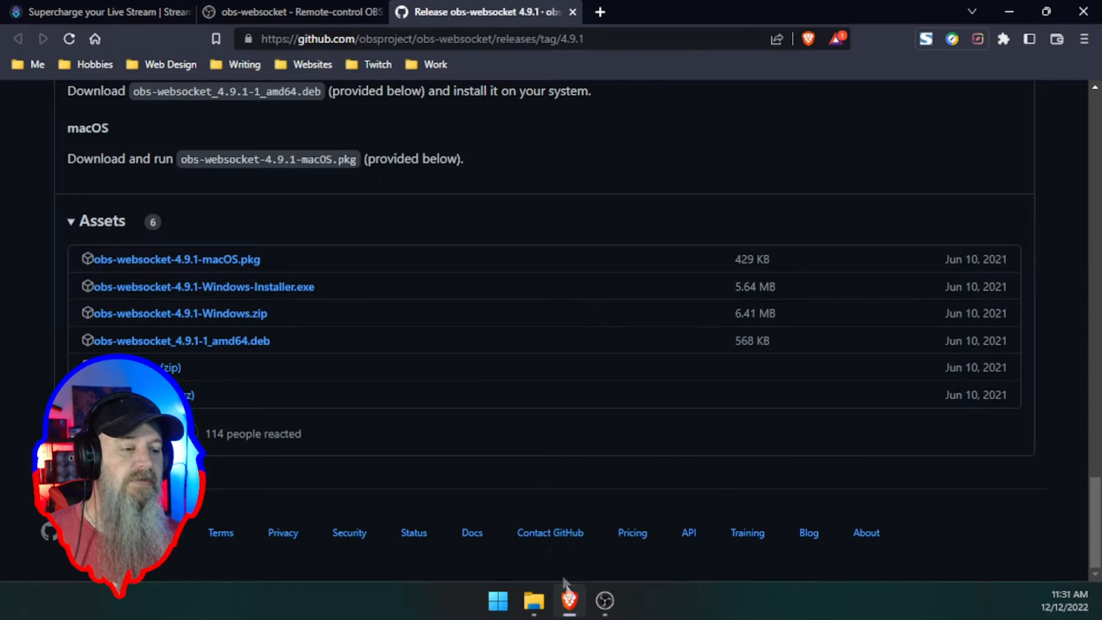
click(380, 11)
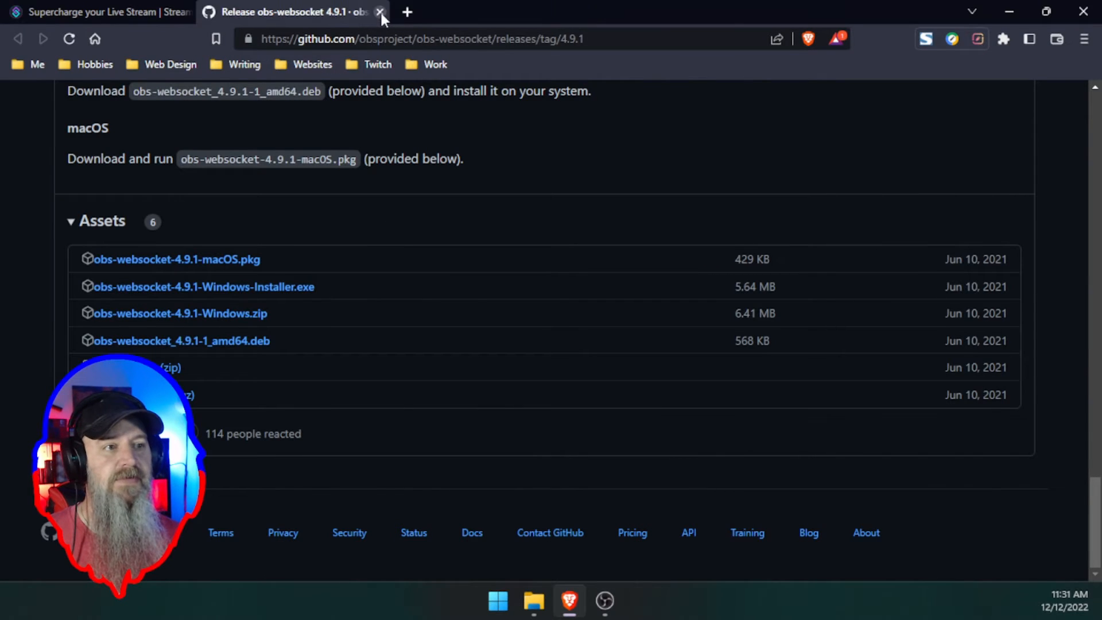
click(380, 11)
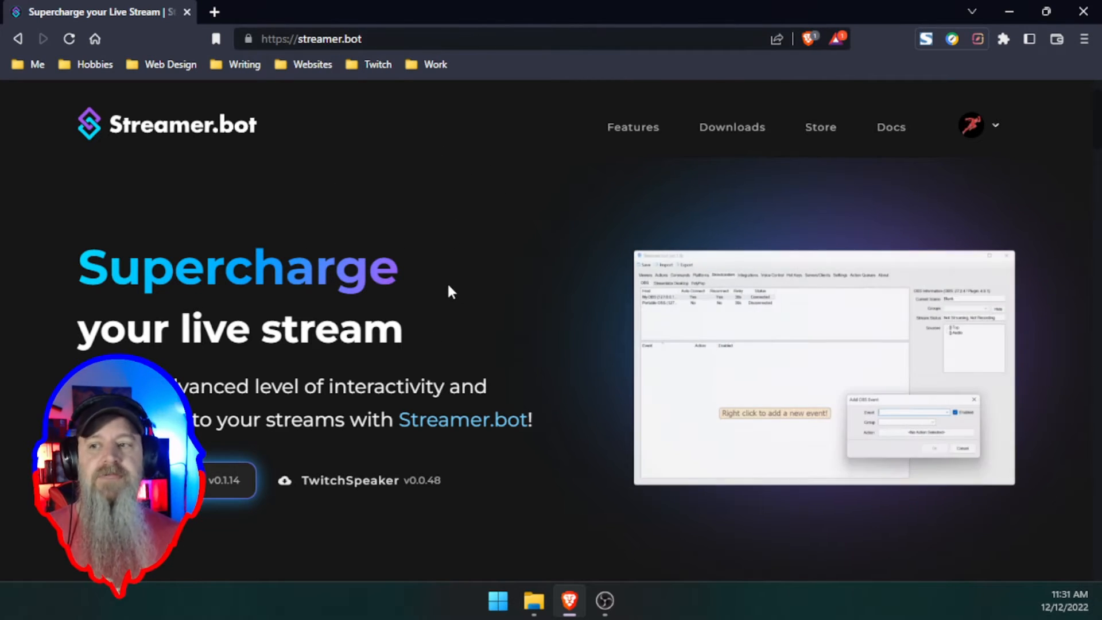
- Download Streamer.bot v0.1.14 from the Streamer.bot website
scroll(449, 289, down, 3)
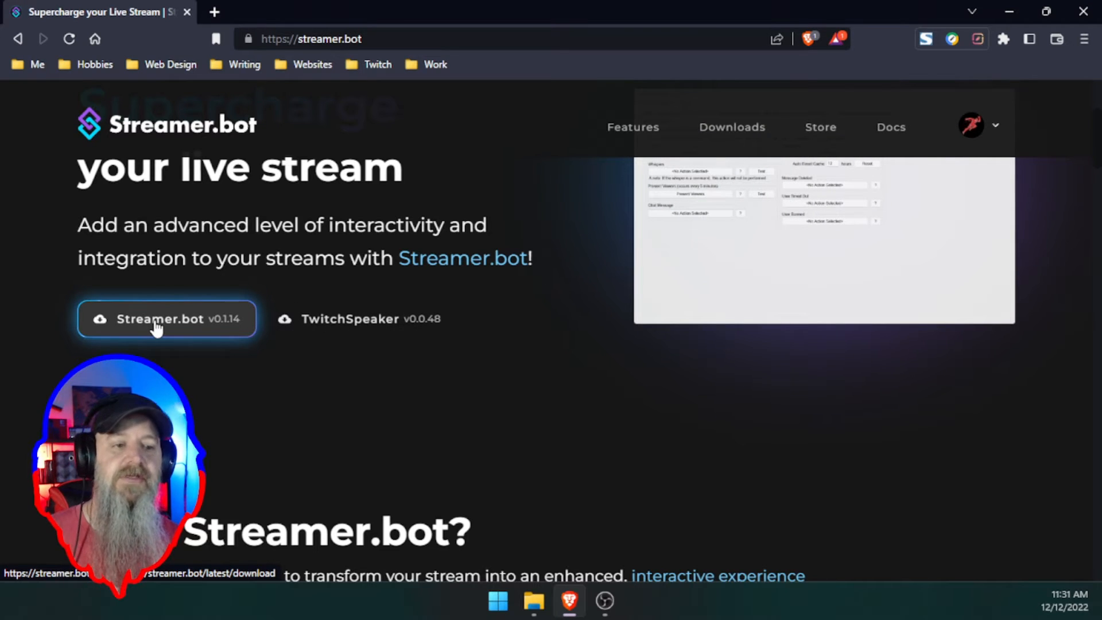
click(155, 323)
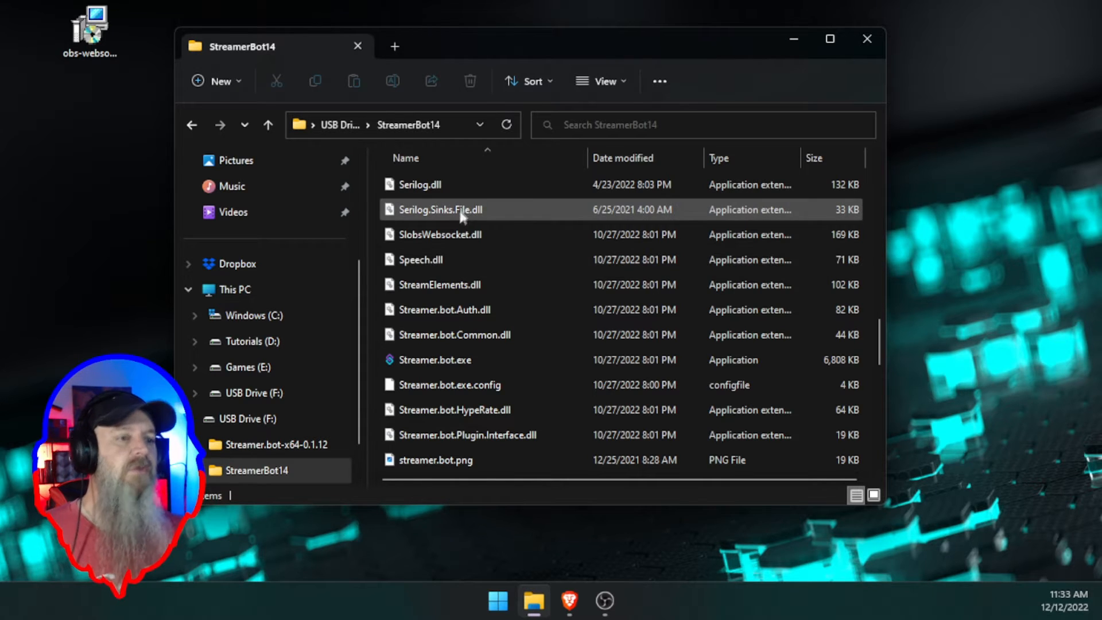
- Run Streamer.bot.exe from the StreamerBot14 folder on the USB drive
scroll(457, 261, down, 1)
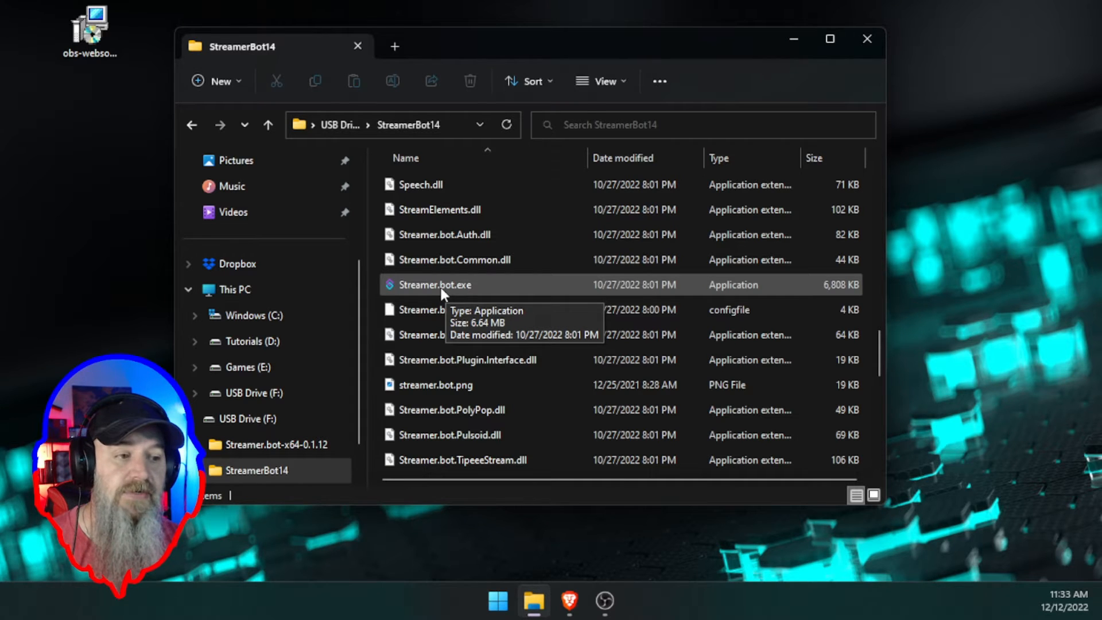
double_click(439, 284)
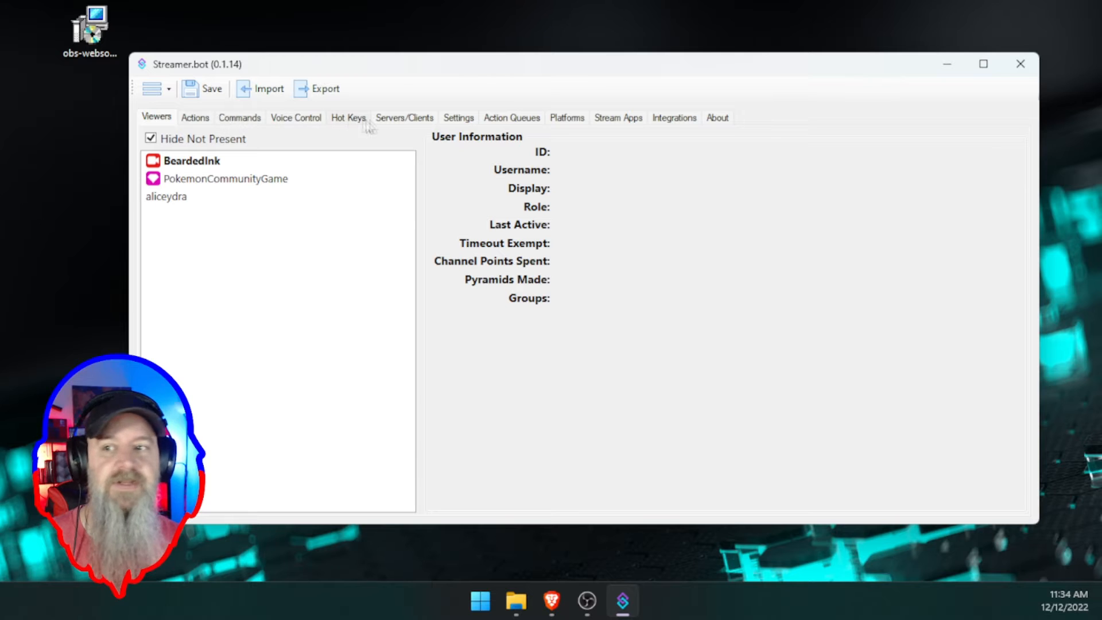
- Maximise the Streamer.bot 0.1.14 window and show the Platforms tab's Twitch settings
drag(640, 74, 641, 67)
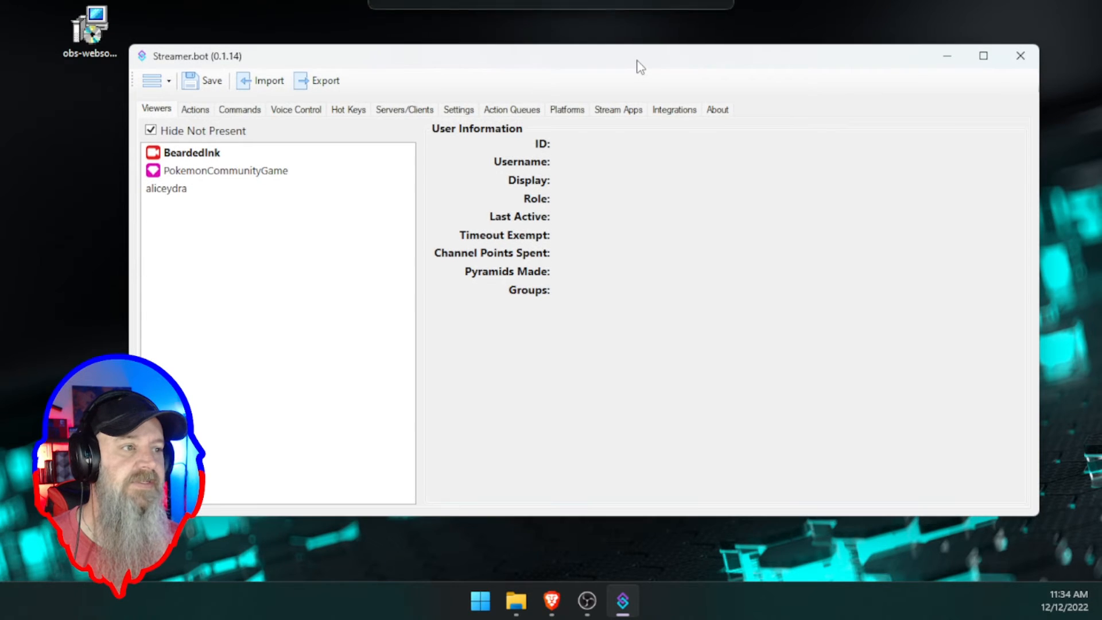
double_click(641, 67)
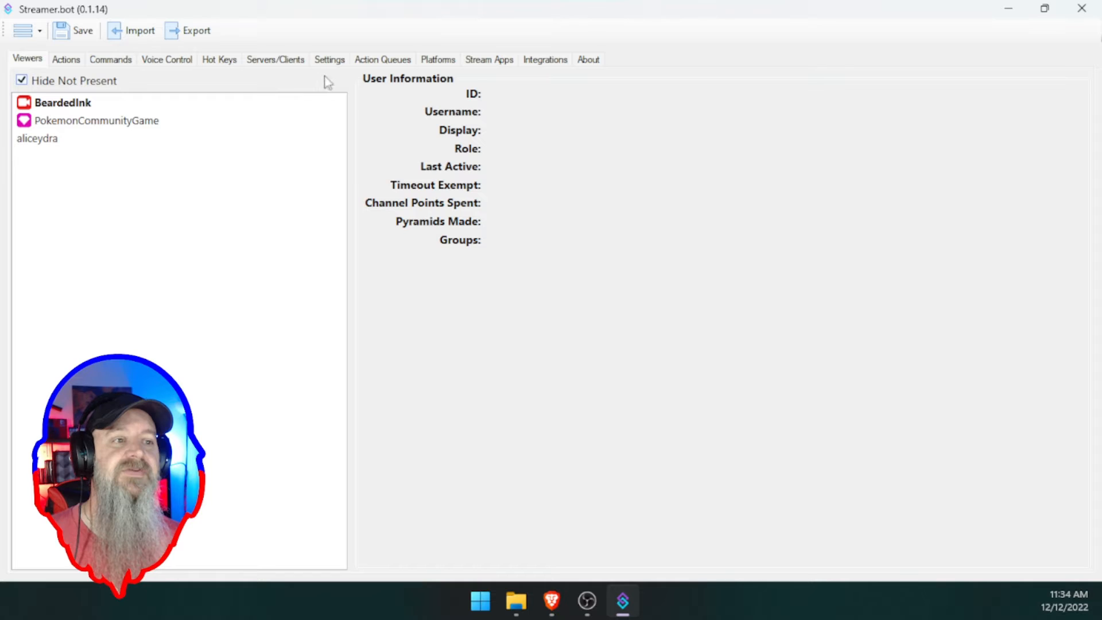
click(438, 61)
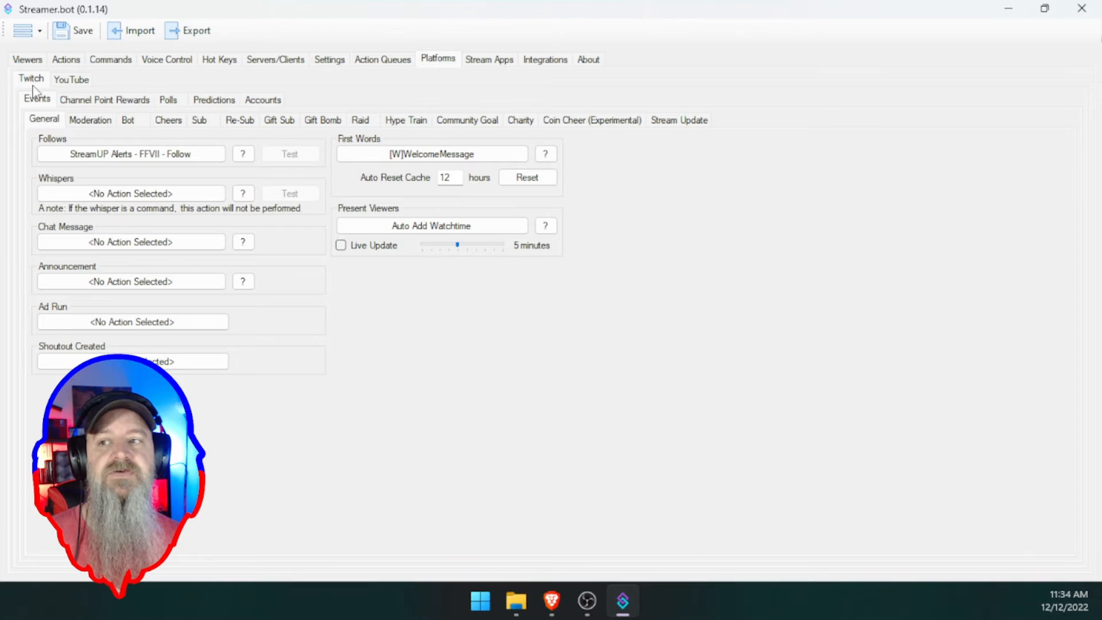
- Check the YouTube platform, then open Twitch's Accounts page for the broadcaster and bot
click(67, 84)
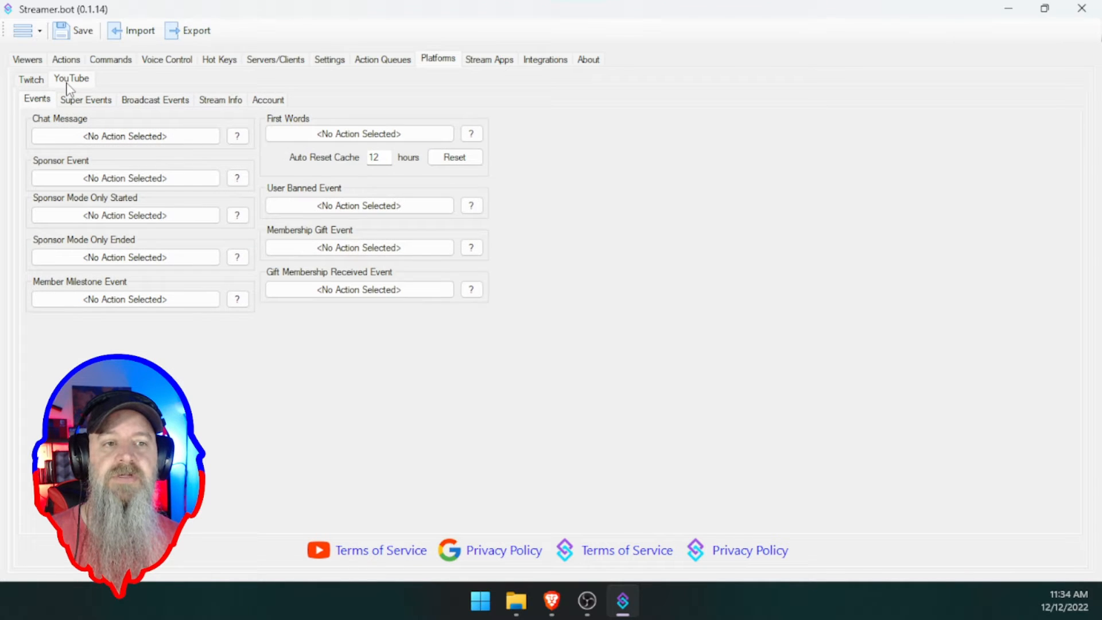
click(32, 80)
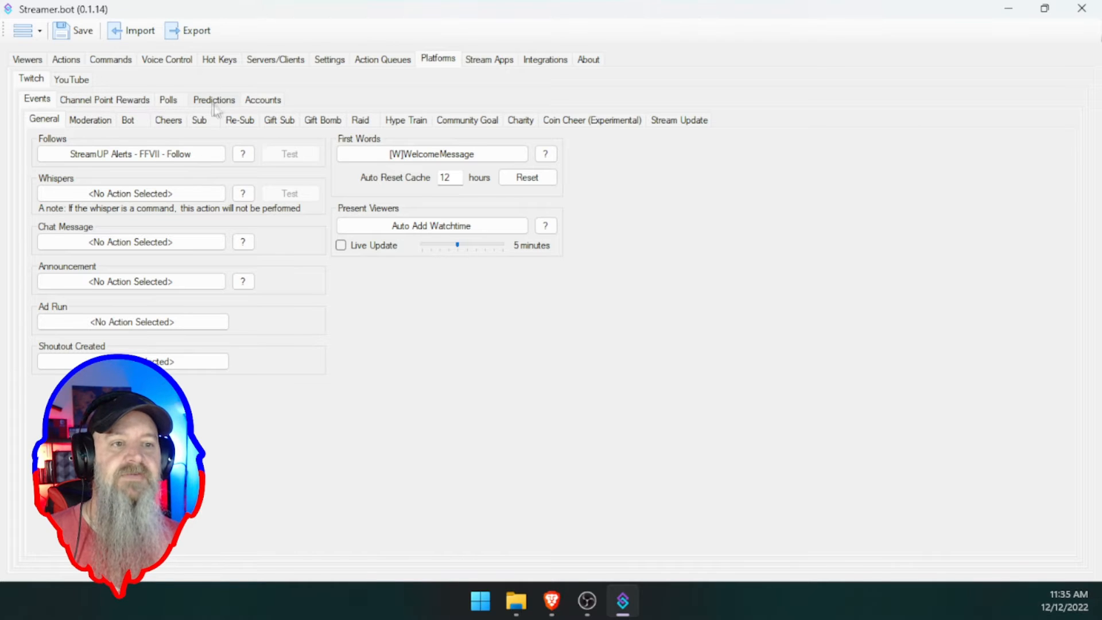
click(262, 102)
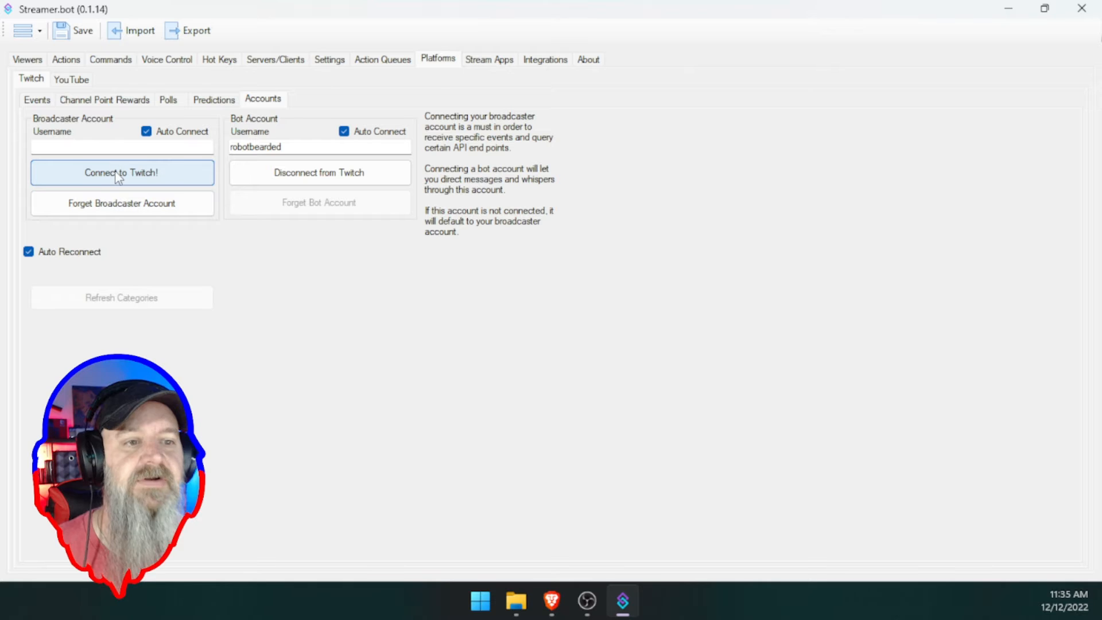
- Connect the broadcaster account to Twitch and maximise the Chrome authorization window that opens
click(116, 173)
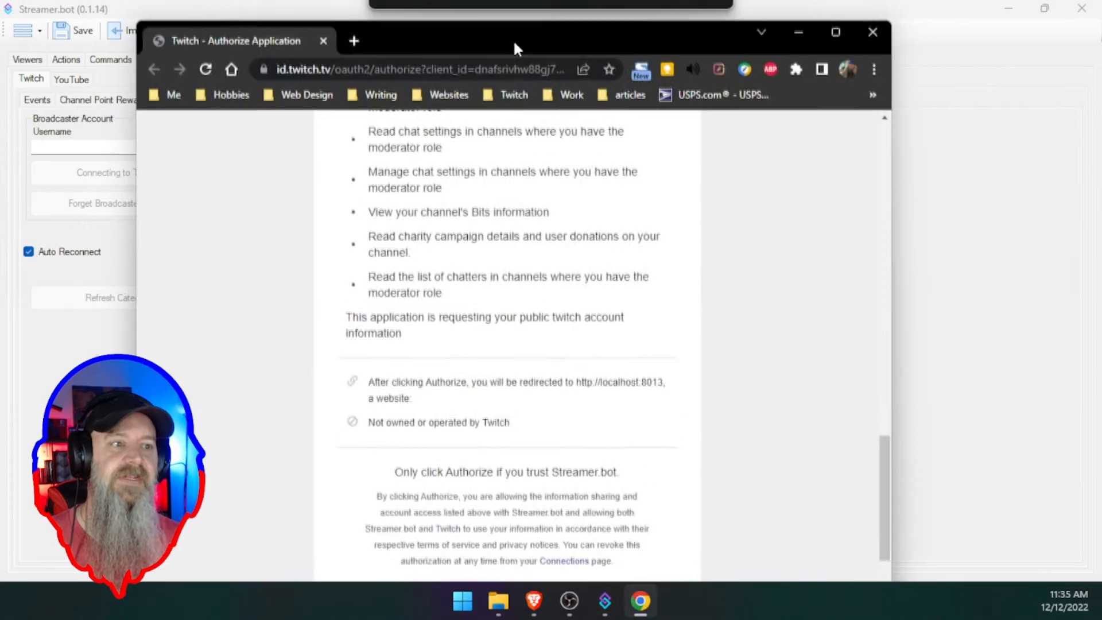
drag(513, 39, 507, 5)
scroll(550, 272, up, 20)
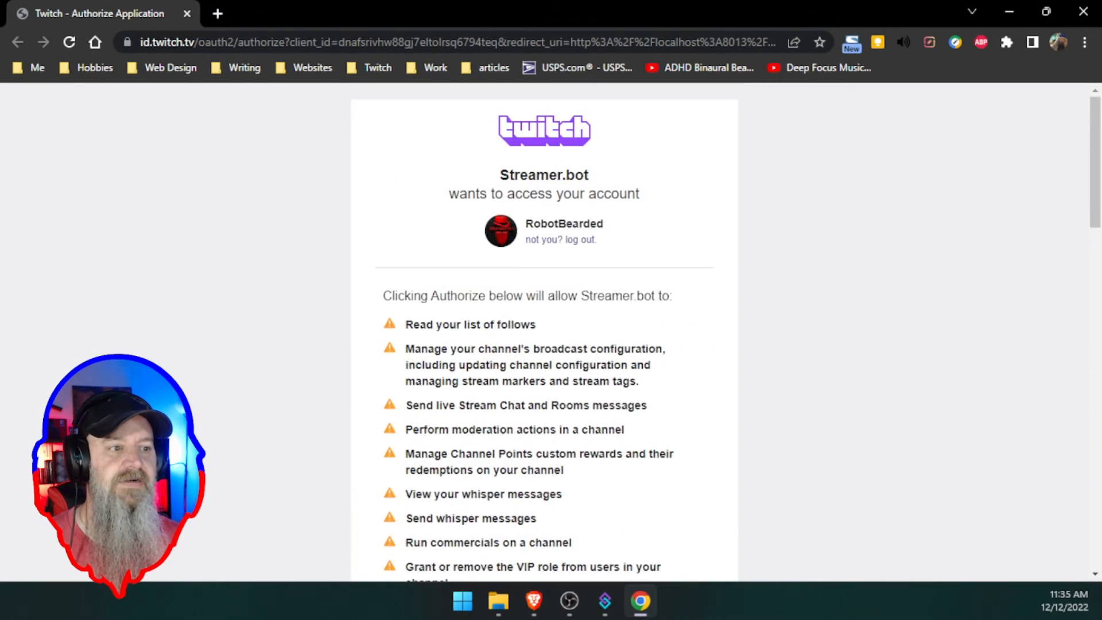
- Review the requested permissions and Authorize Streamer.bot for the broadcaster Twitch account
scroll(550, 273, down, 5)
scroll(550, 272, up, 5)
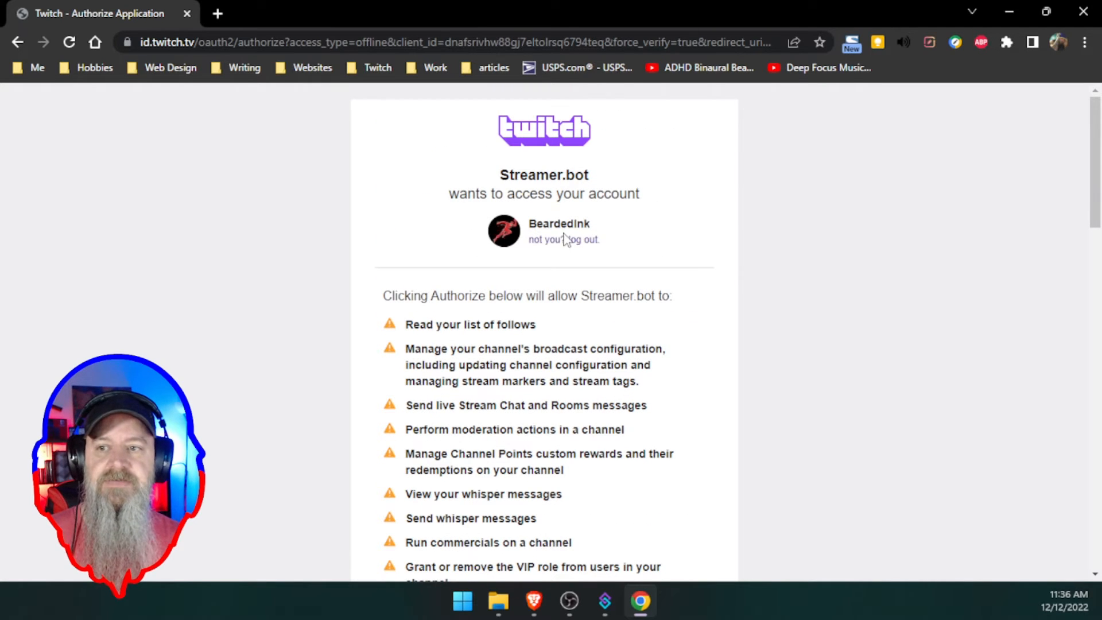
scroll(546, 269, down, 20)
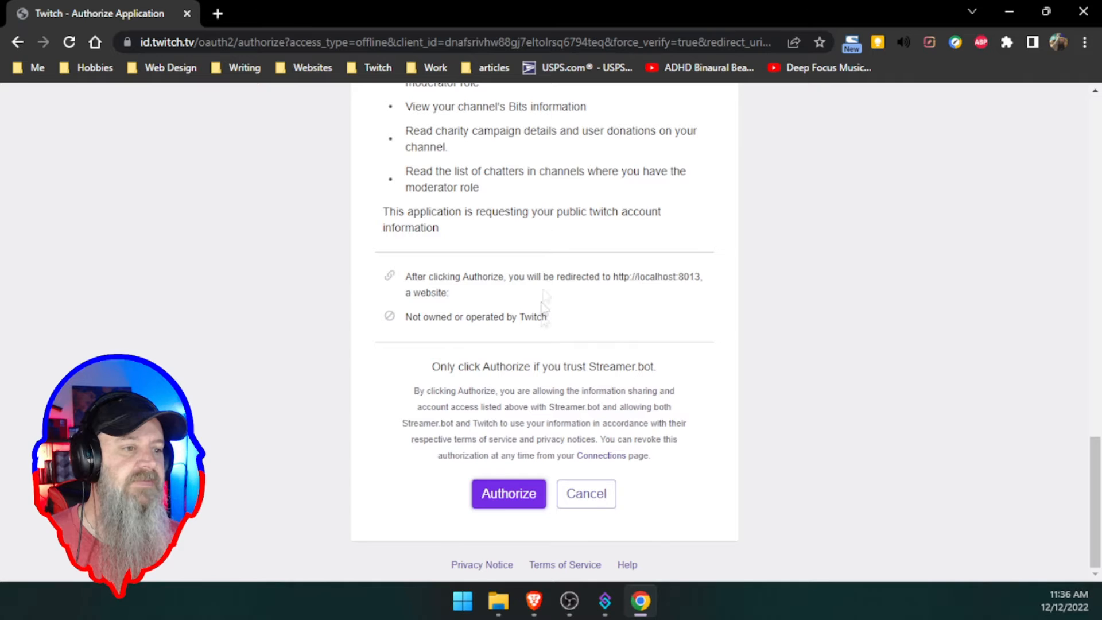
click(503, 496)
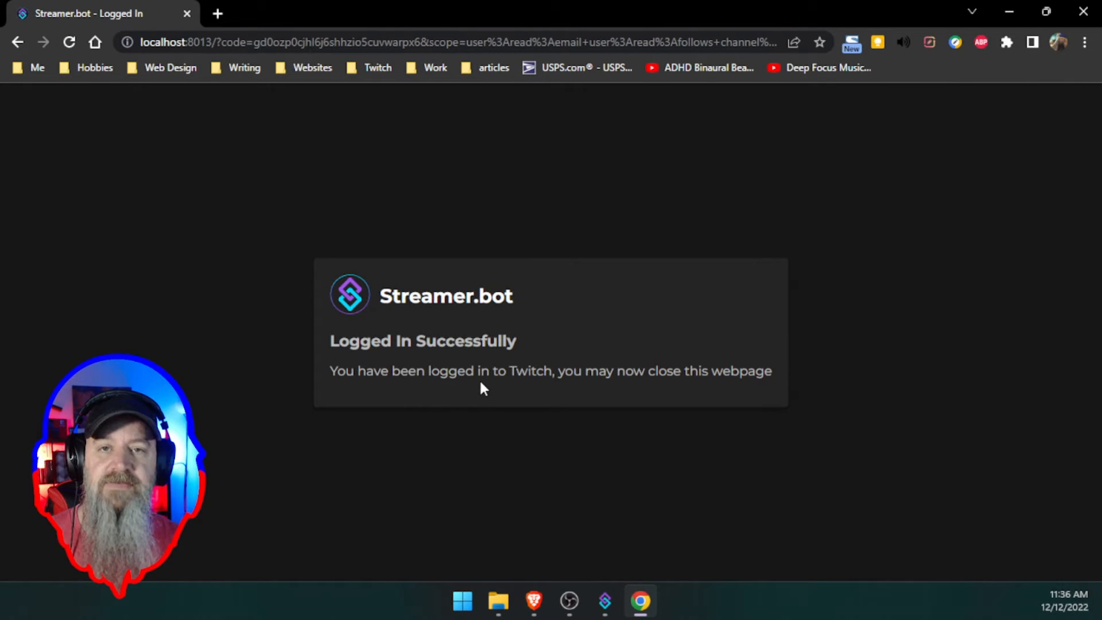
- Close Chrome's Streamer.bot Logged In confirmation page
click(188, 14)
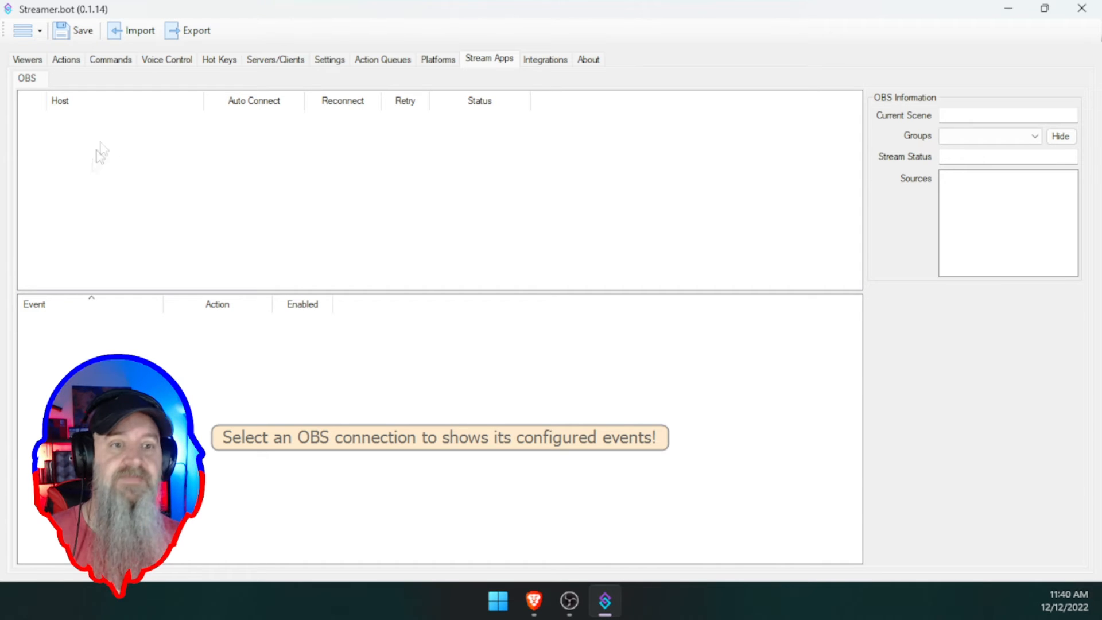
- Add a new OBS connection named OBS, keeping websocket version v4.9.x
right_click(152, 134)
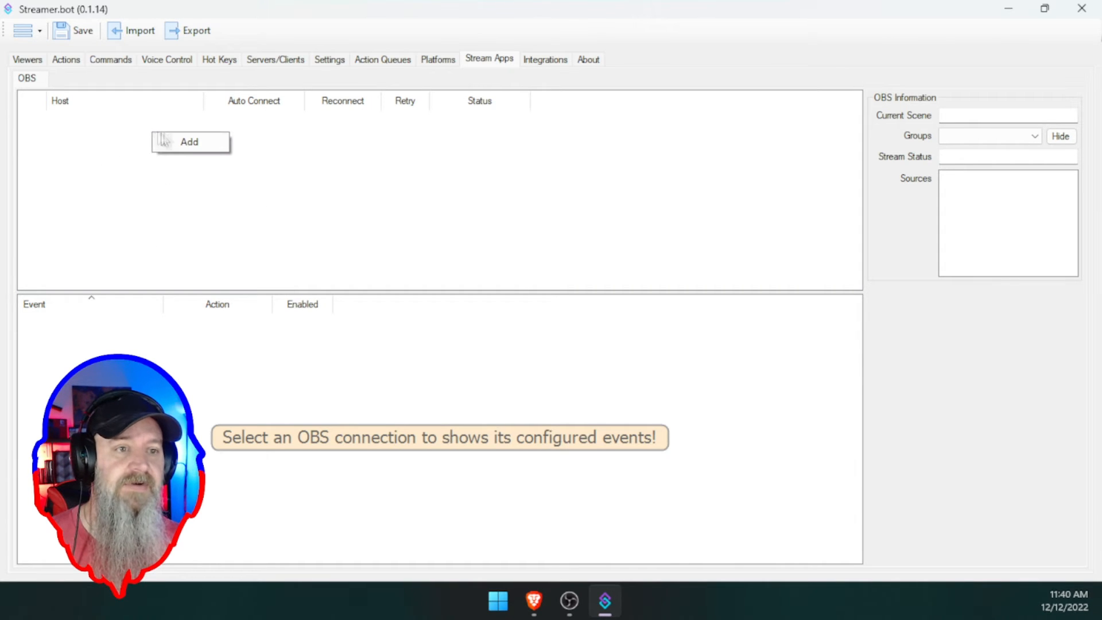
click(190, 143)
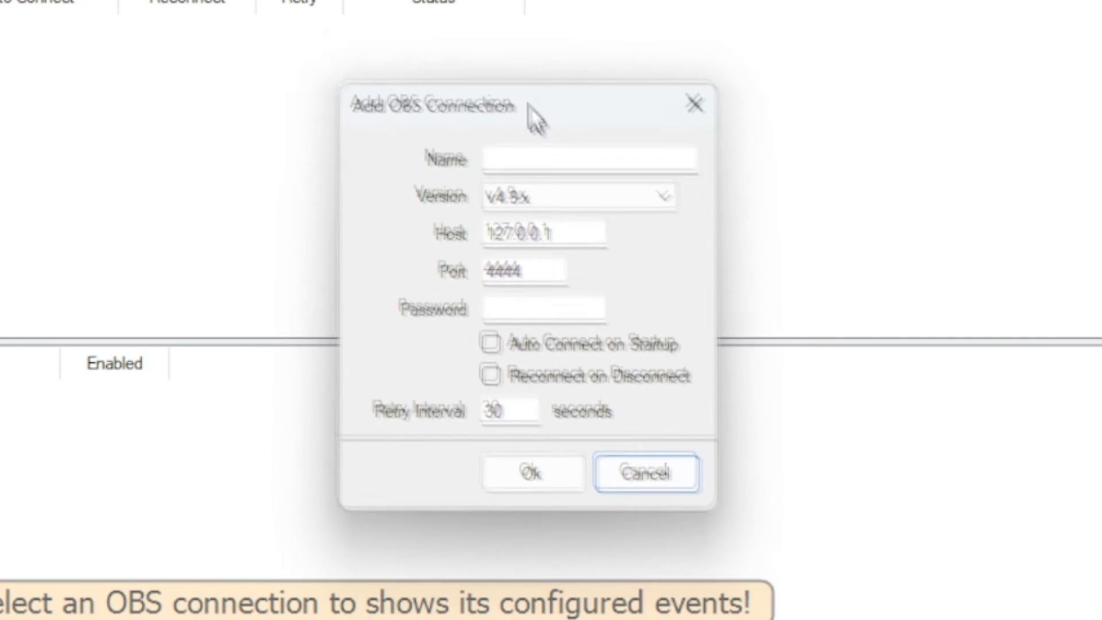
click(512, 132)
text(OBS)
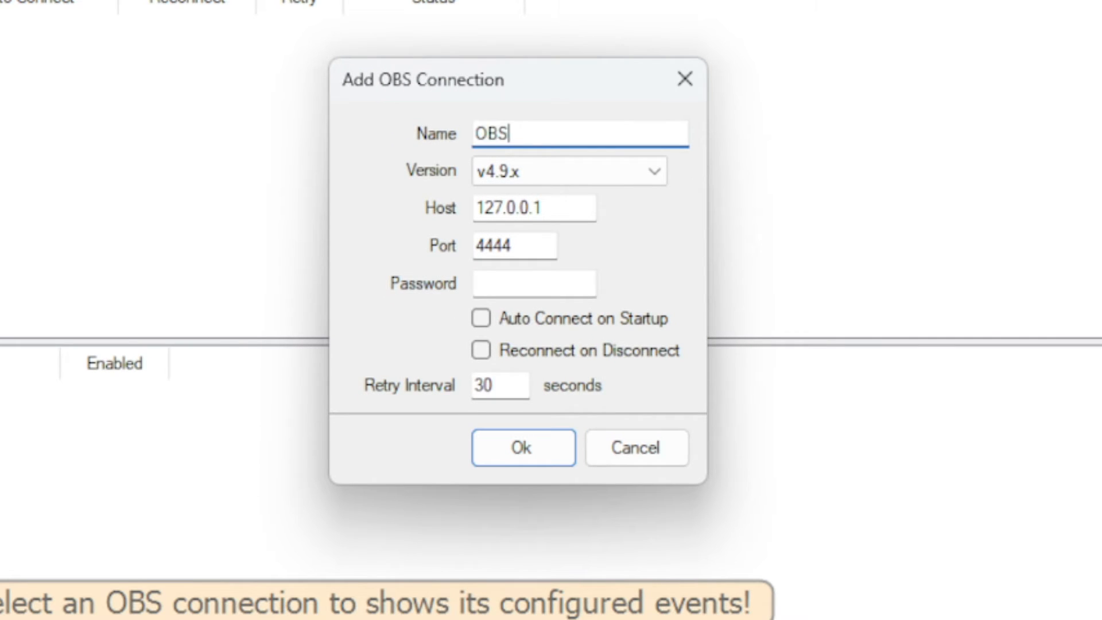
click(571, 175)
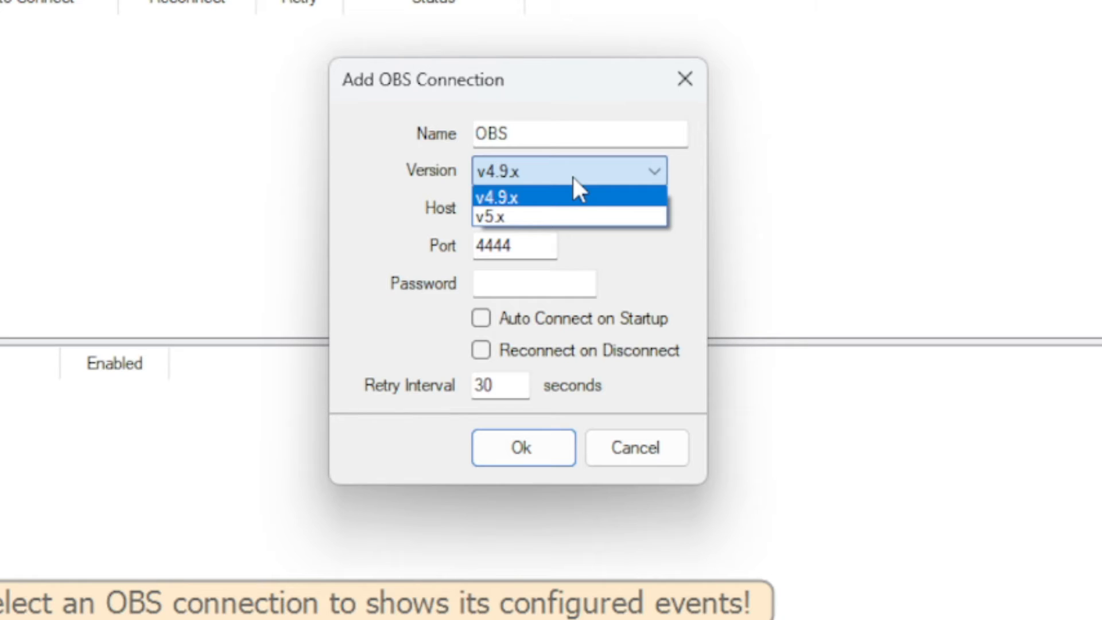
click(522, 198)
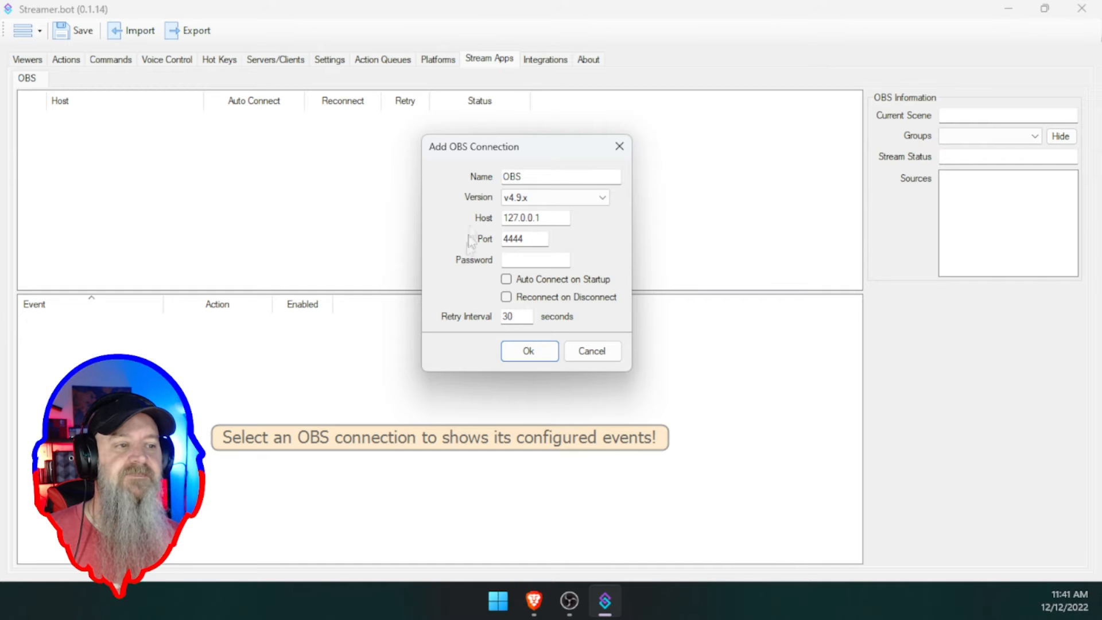
- Check OBS's WebSockets Server Settings for port 4450 and authentication, then return to Streamer.bot
mouse_move(564, 603)
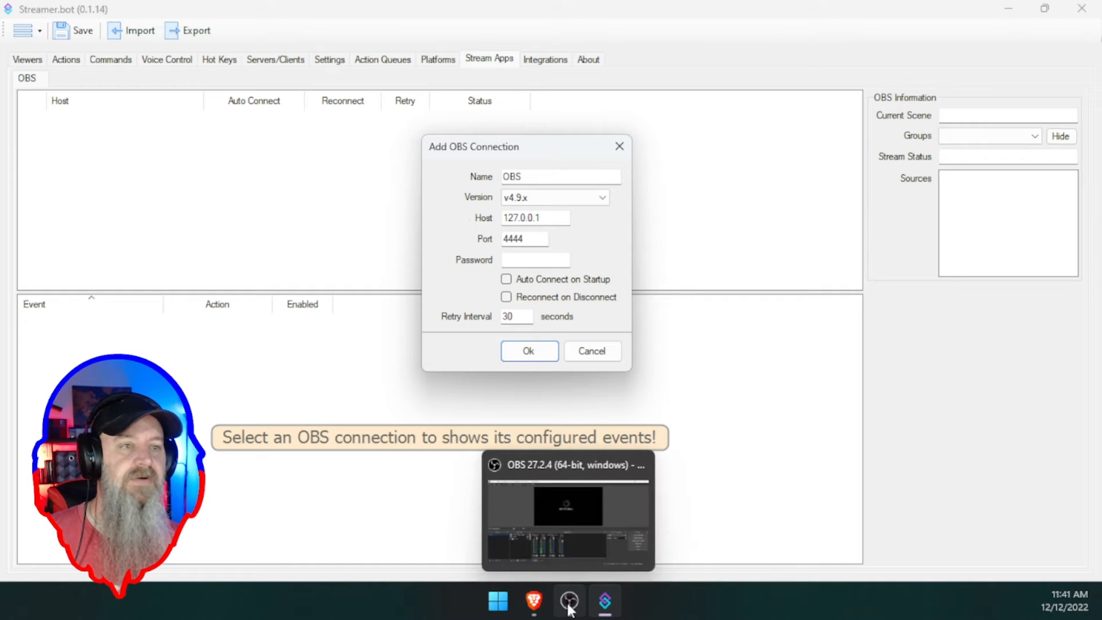
click(521, 495)
click(266, 29)
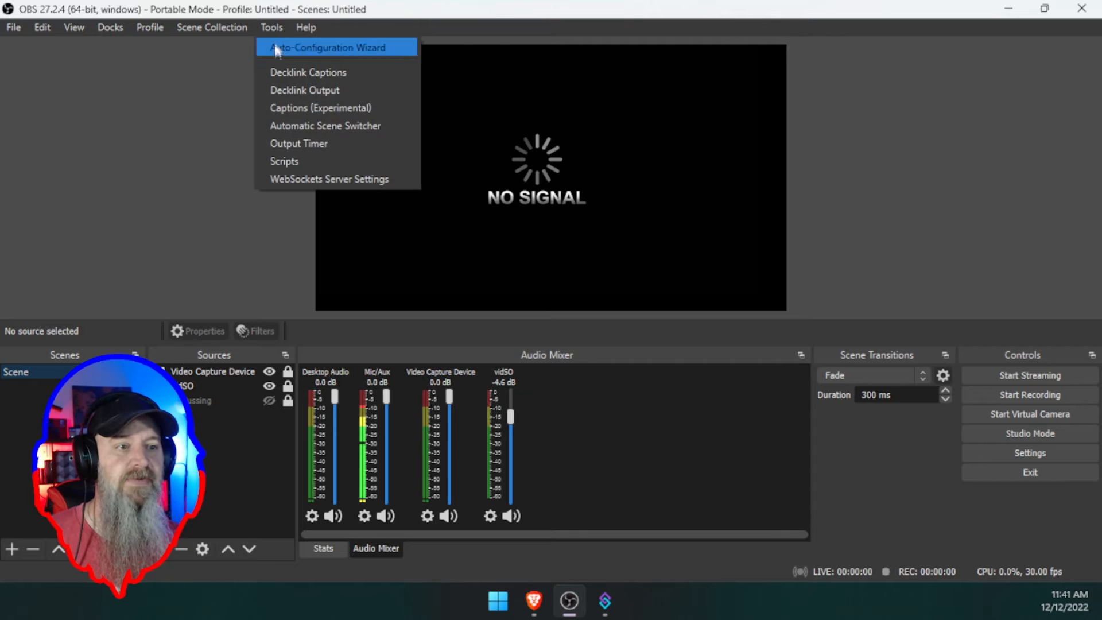
click(296, 175)
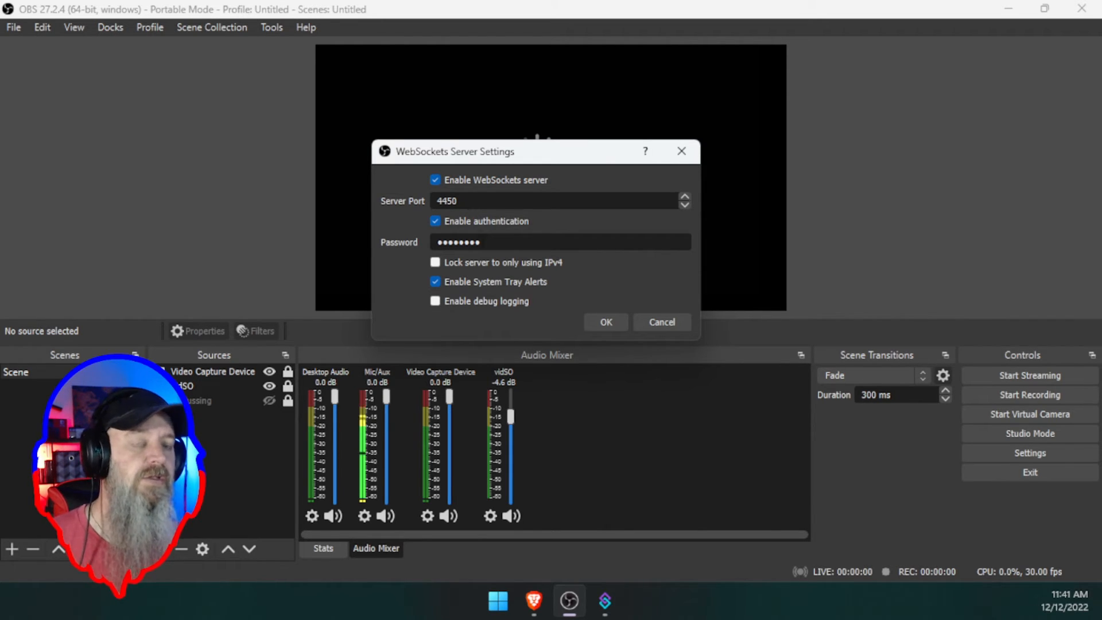
click(605, 601)
- Set the port to 4450, enter the OBS server password, enable Auto Connect and Reconnect, and save
drag(541, 237, 515, 236)
text(50)
click(521, 261)
text(thi)
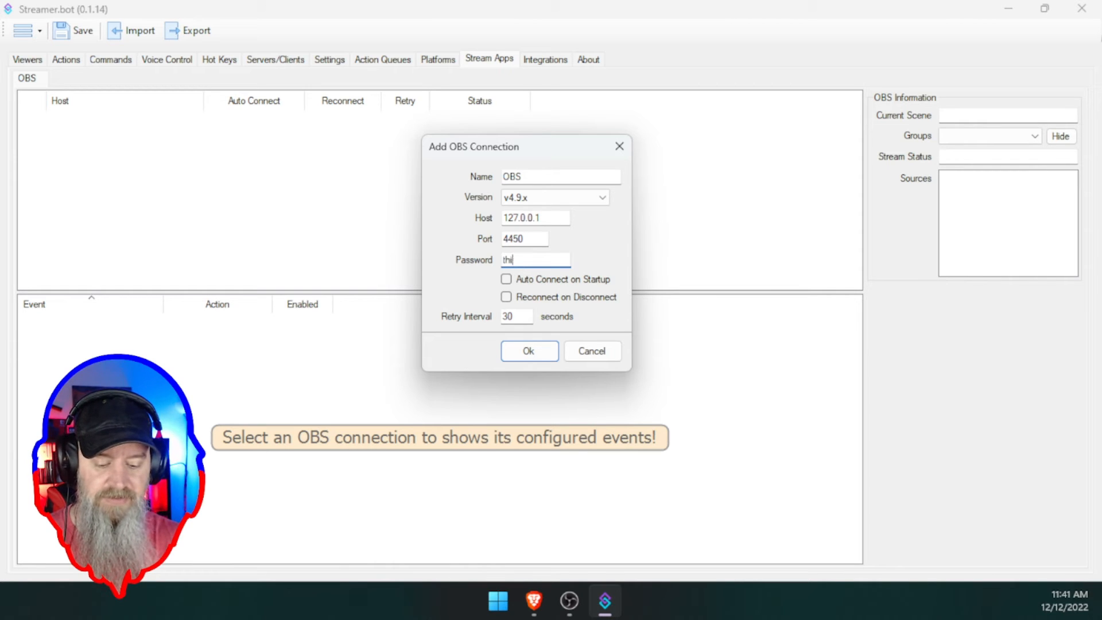
text(sismypassword)
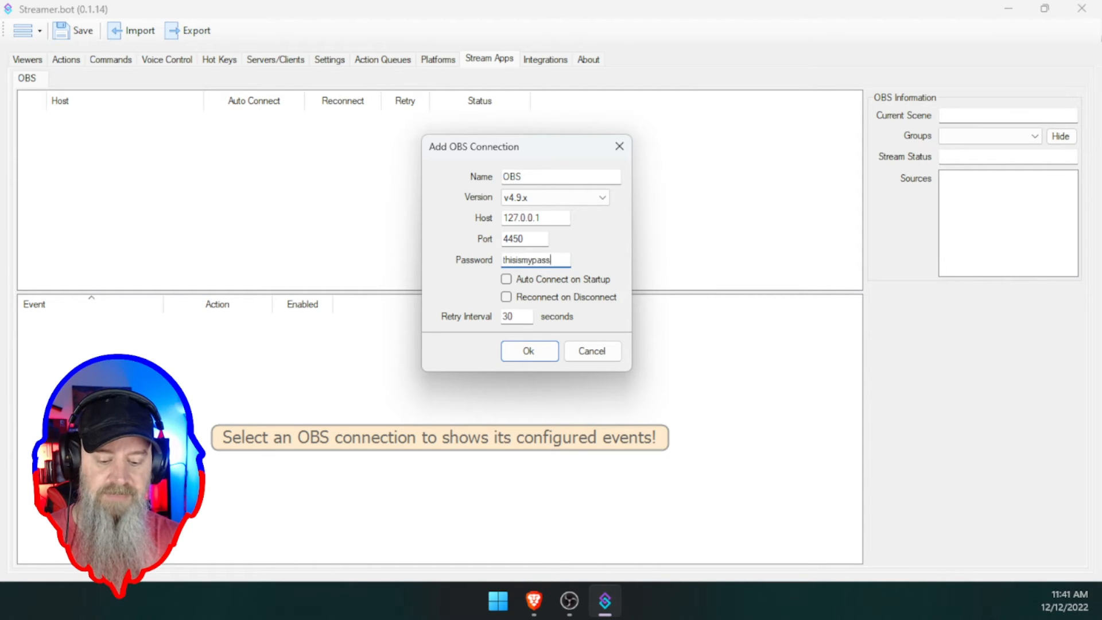
click(508, 280)
click(507, 299)
click(529, 352)
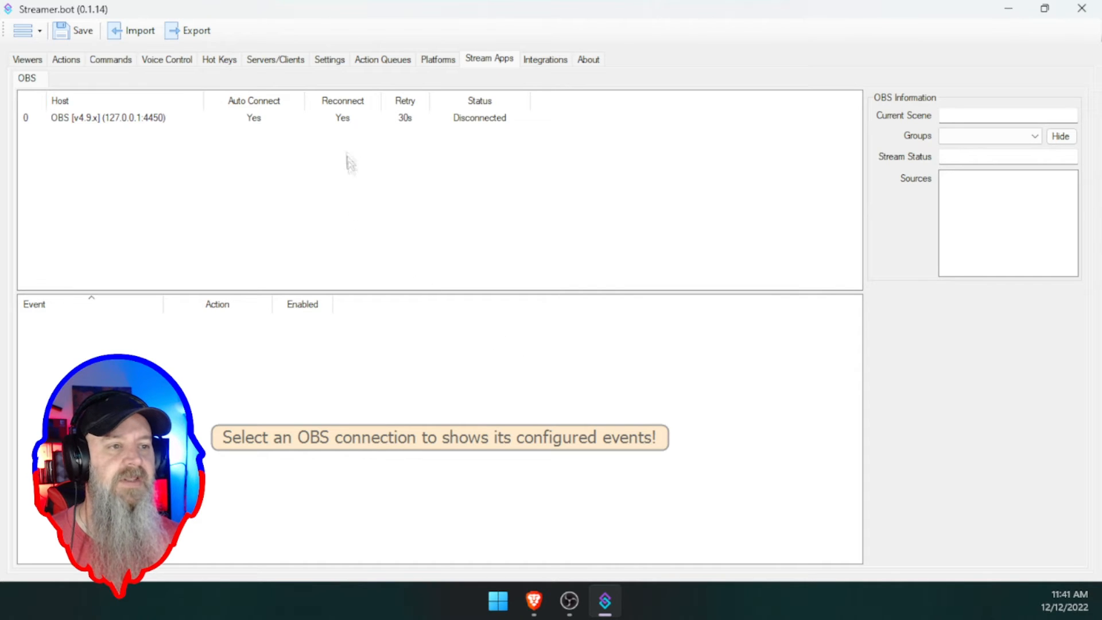
- Connect to OBS and inspect the current scene's Video Capture Device, vidSO and Cussing sources
right_click(337, 122)
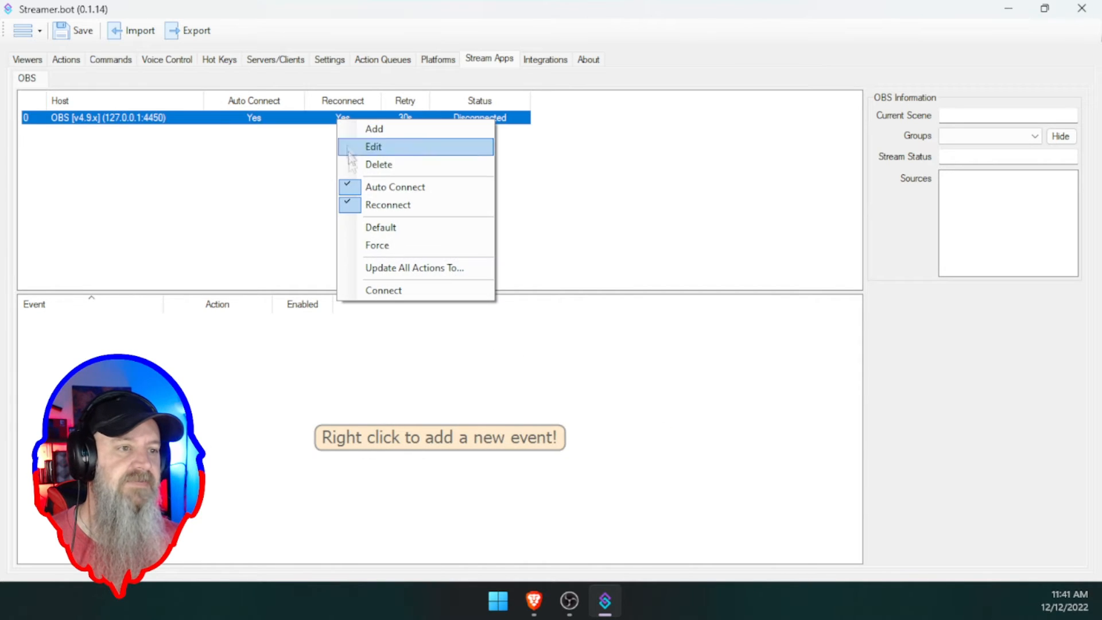
click(380, 290)
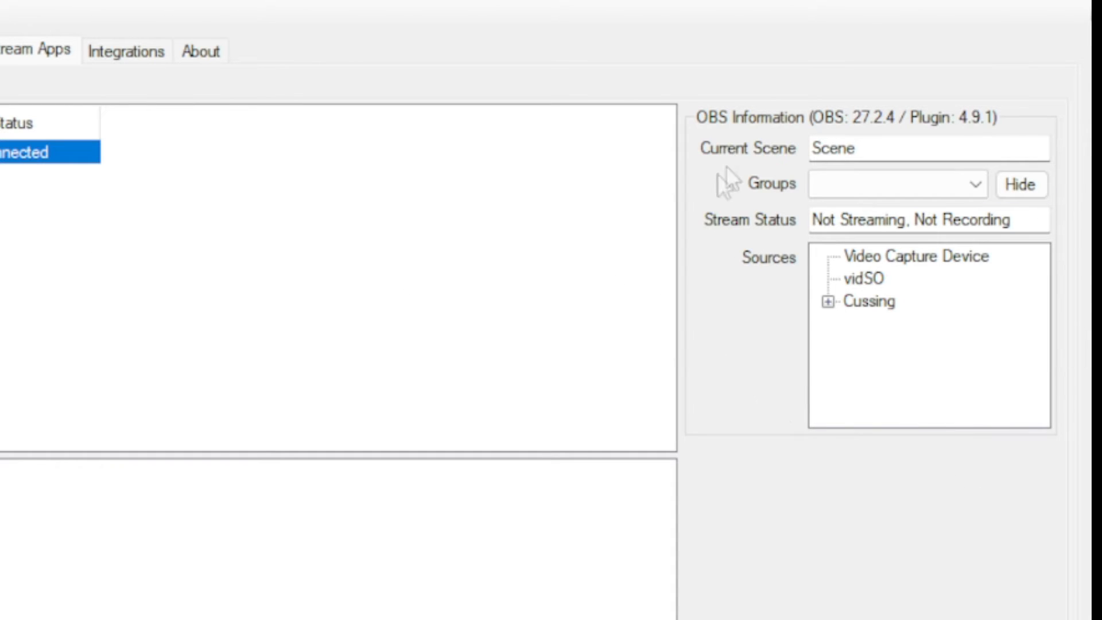
click(912, 149)
click(896, 257)
click(878, 278)
click(861, 301)
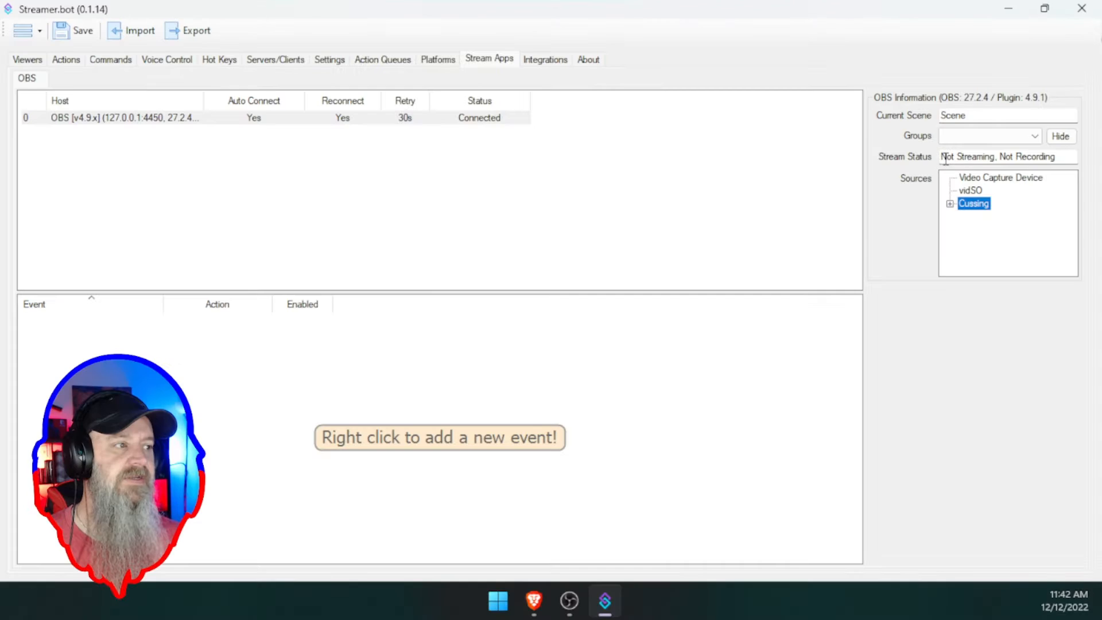
click(475, 175)
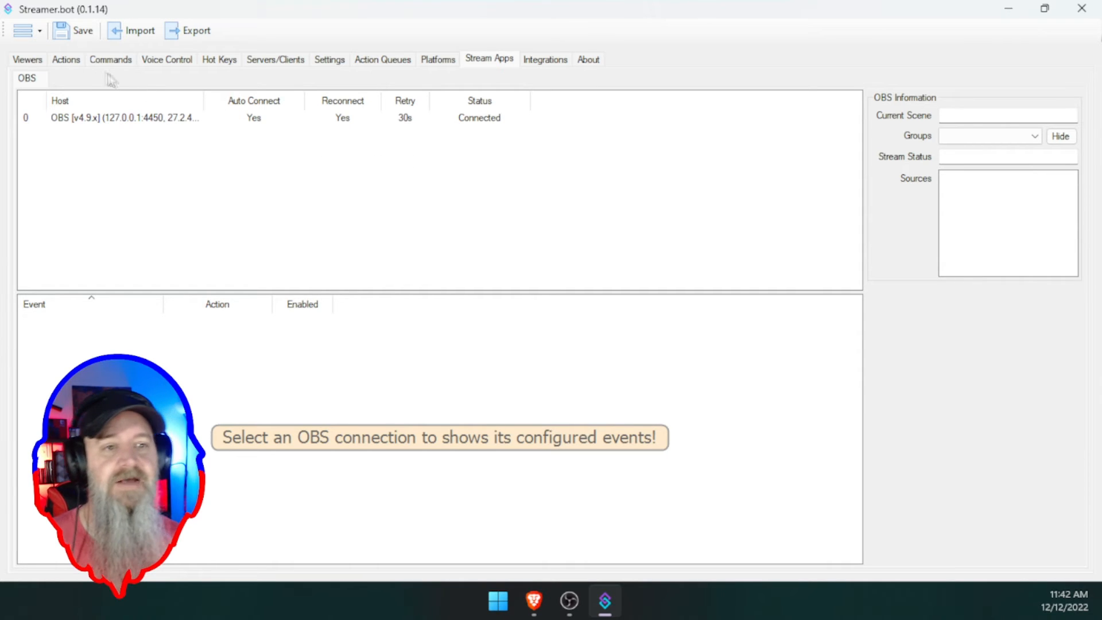
- Show the Actions list with groups like APIs, Free Sounds and HeatMap Actions
click(67, 60)
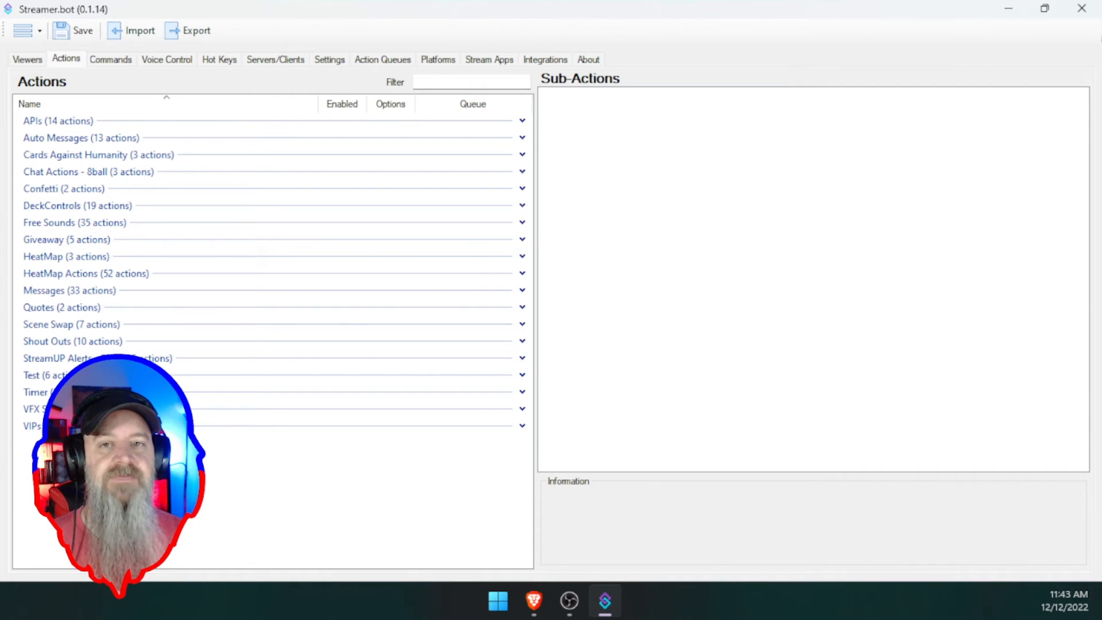
- Add an action named LurkCommand and place it in a new group called Testing
right_click(239, 461)
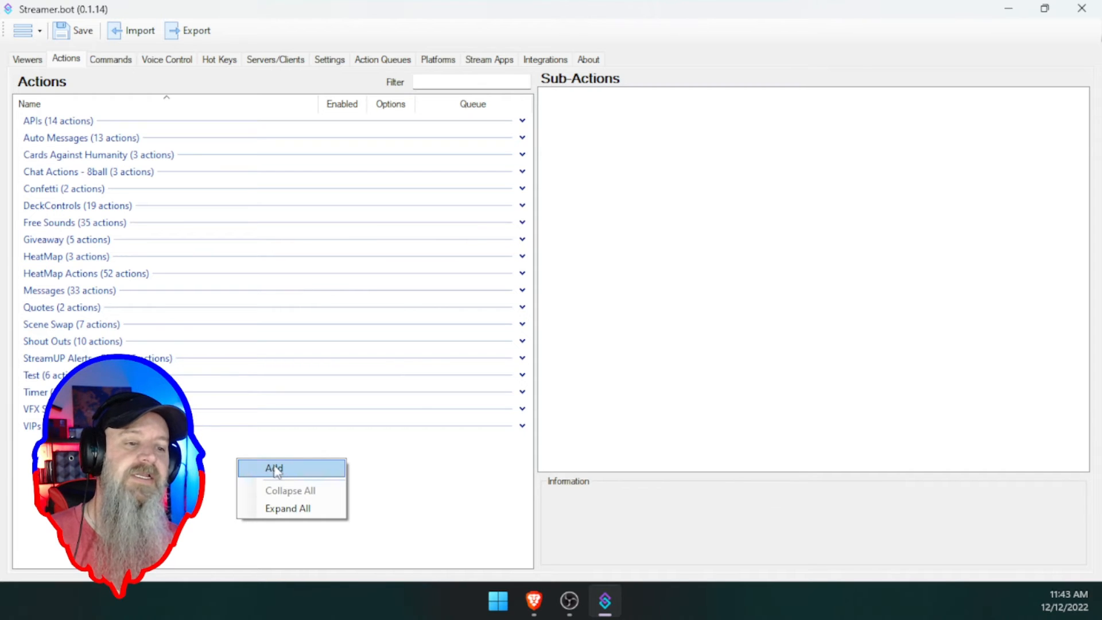
click(287, 469)
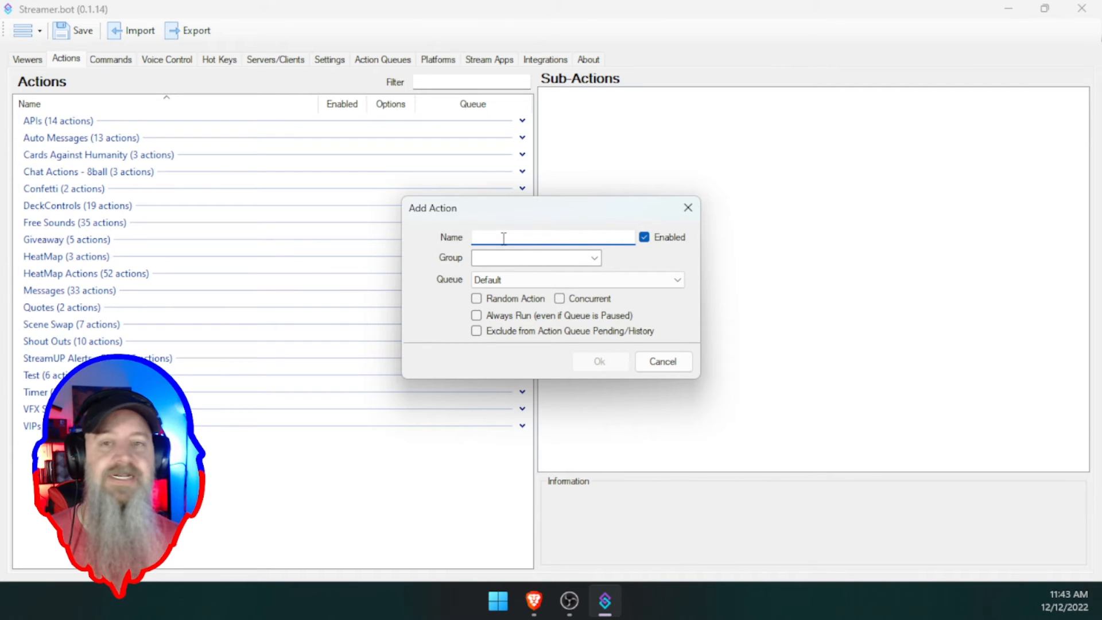
text(L)
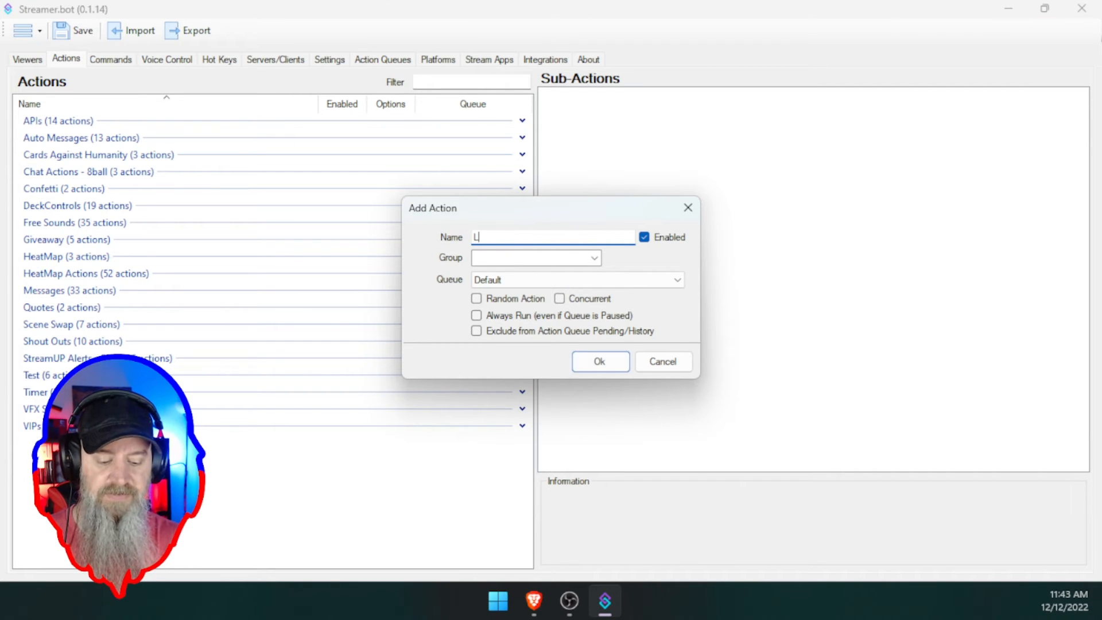
text(urkCommand)
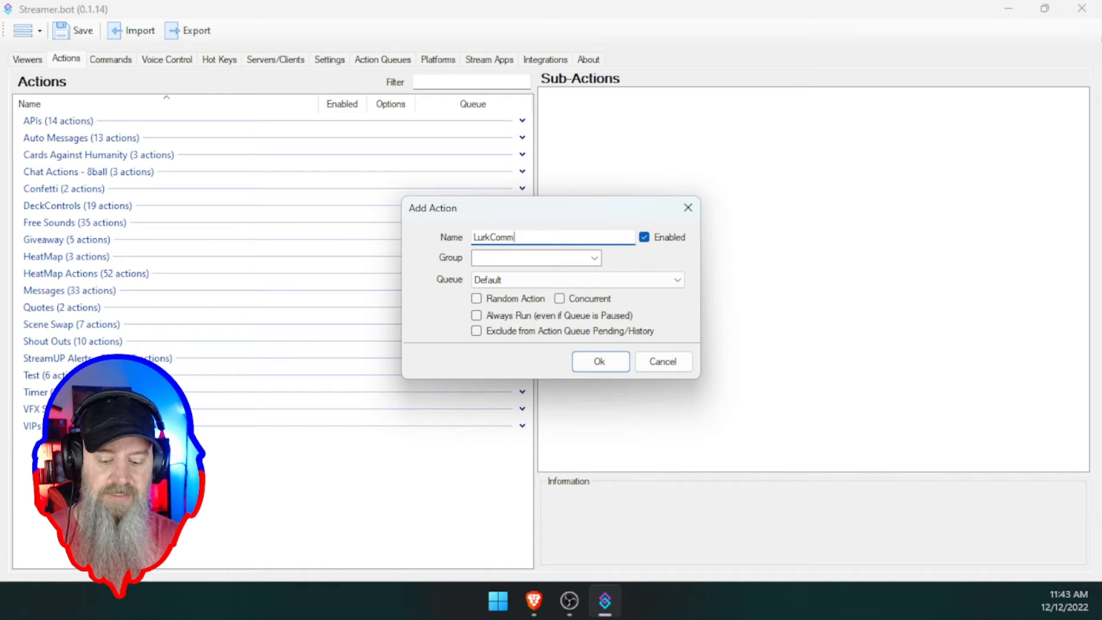
click(513, 260)
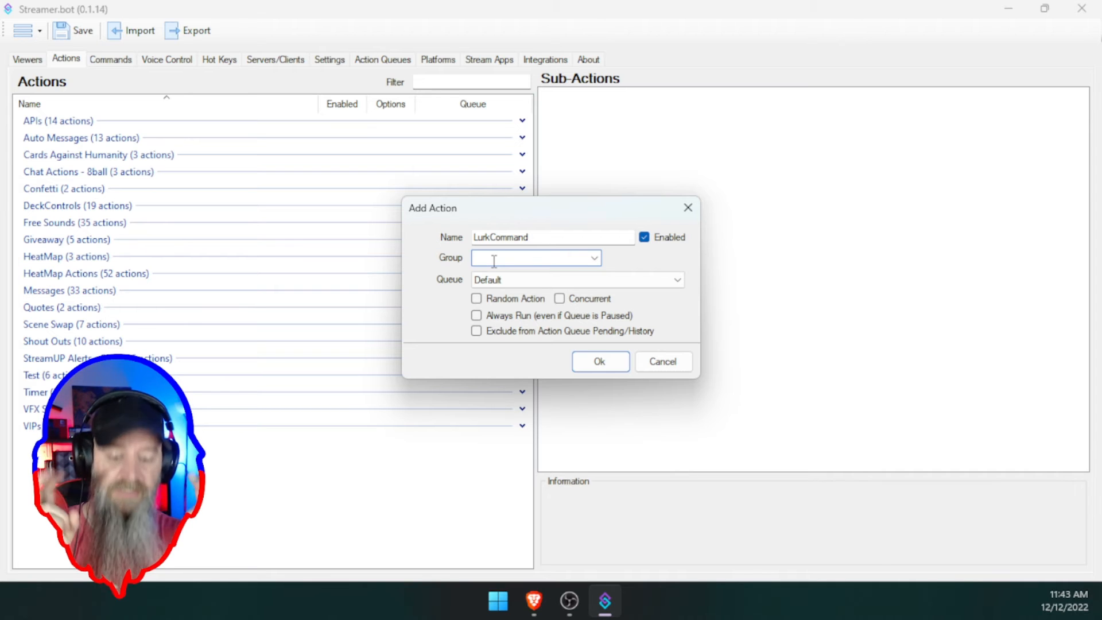
text(Testing)
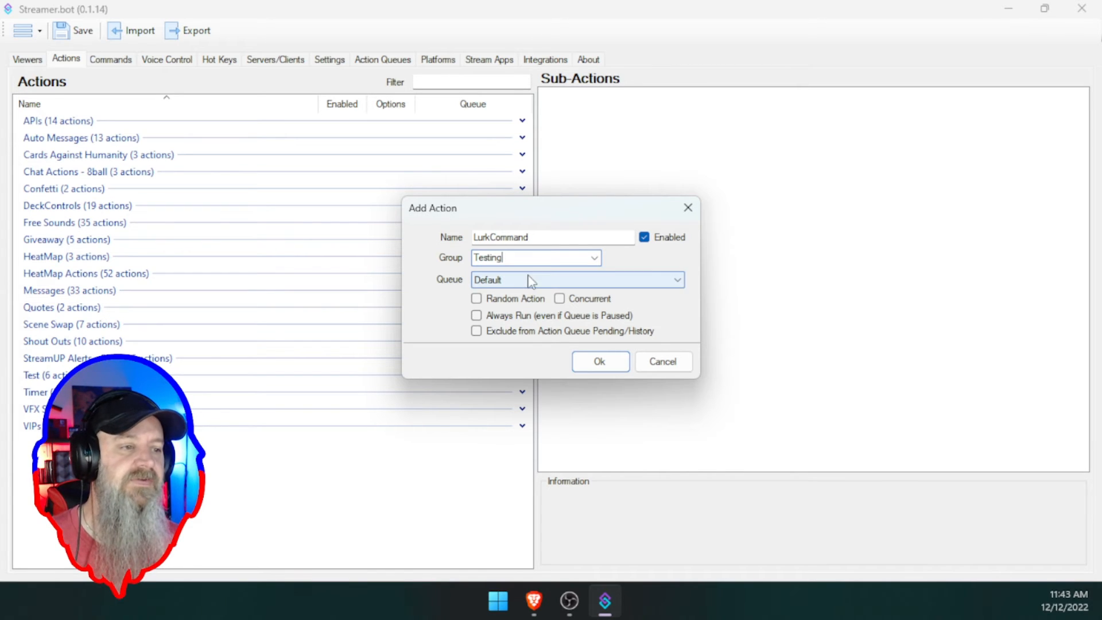
click(586, 366)
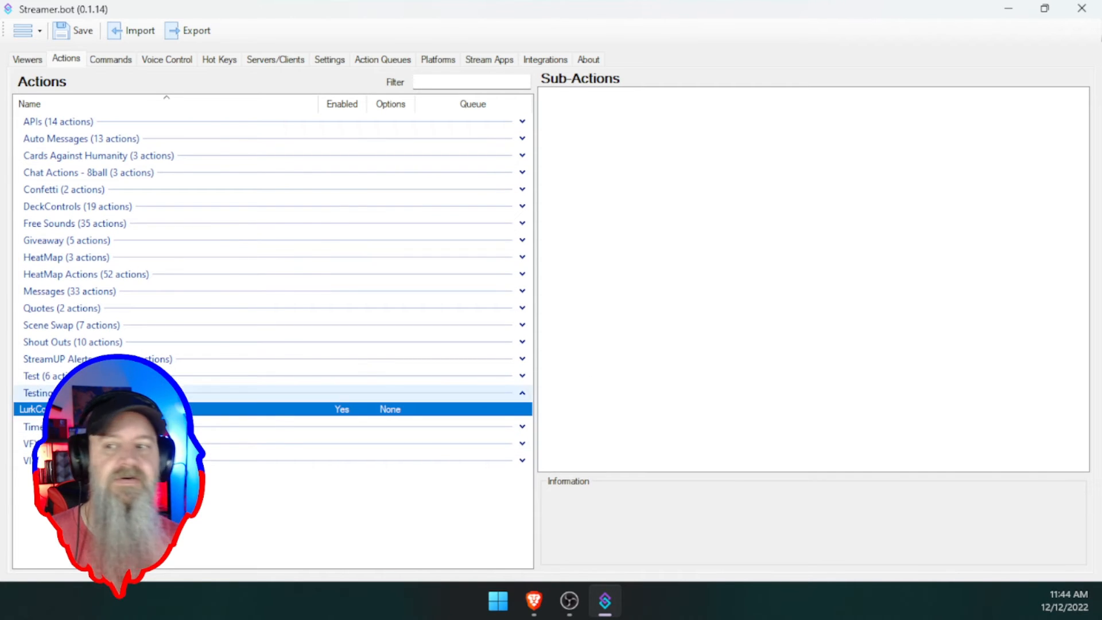
- Restore the Streamer.bot window from maximized and shift it slightly left
key(super+Down)
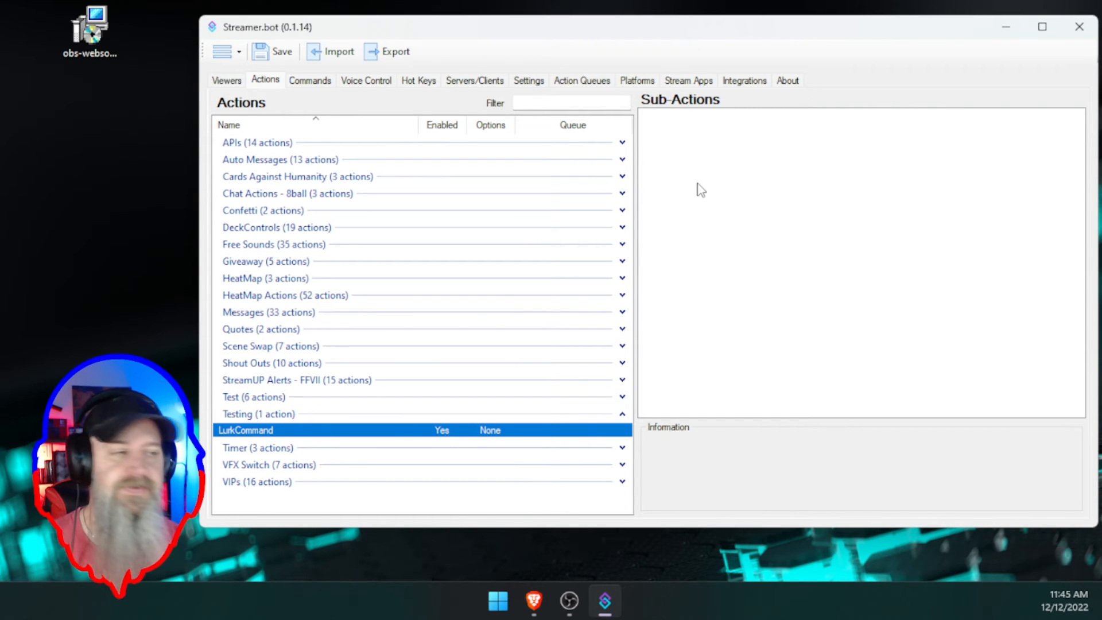
drag(682, 34, 660, 37)
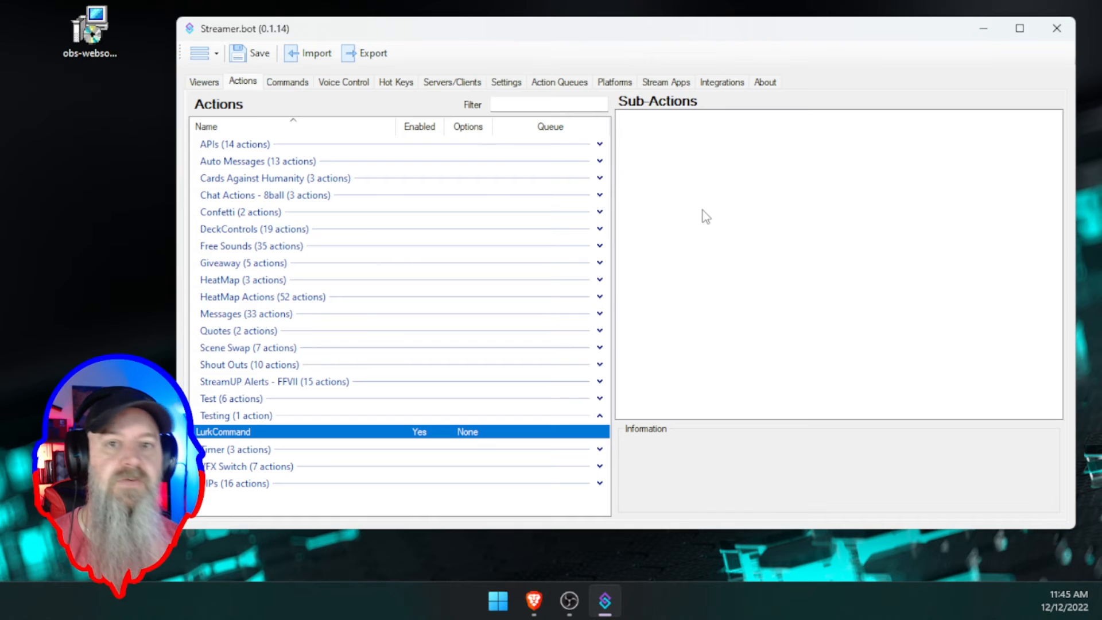
- Show the Add Sub-Action > Twitch submenu from LurkCommand's empty Sub-Actions panel
right_click(674, 201)
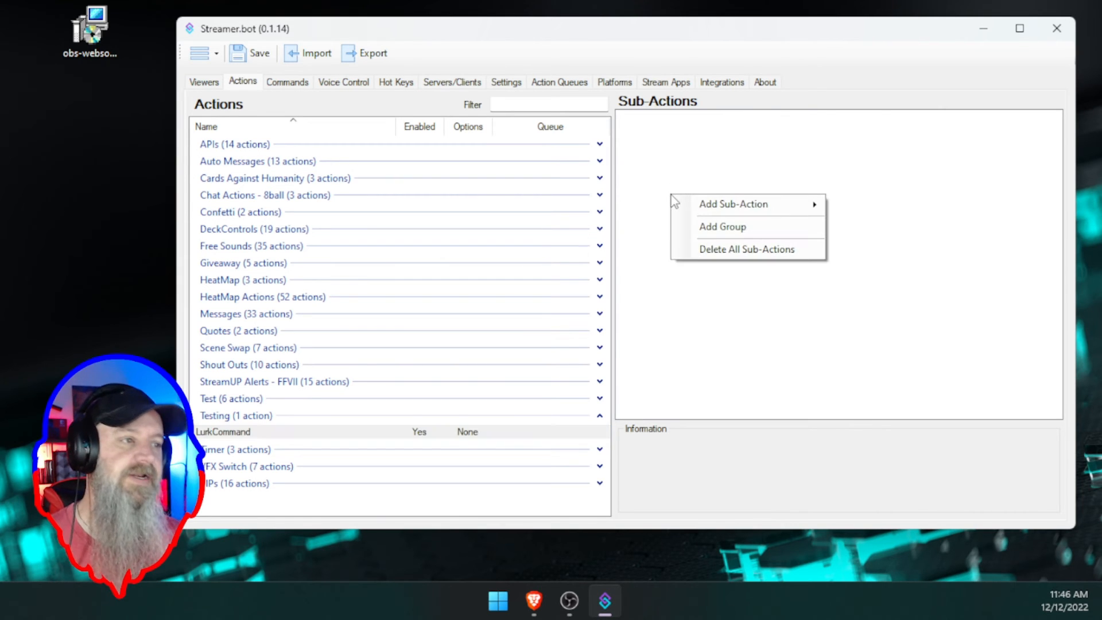
click(659, 177)
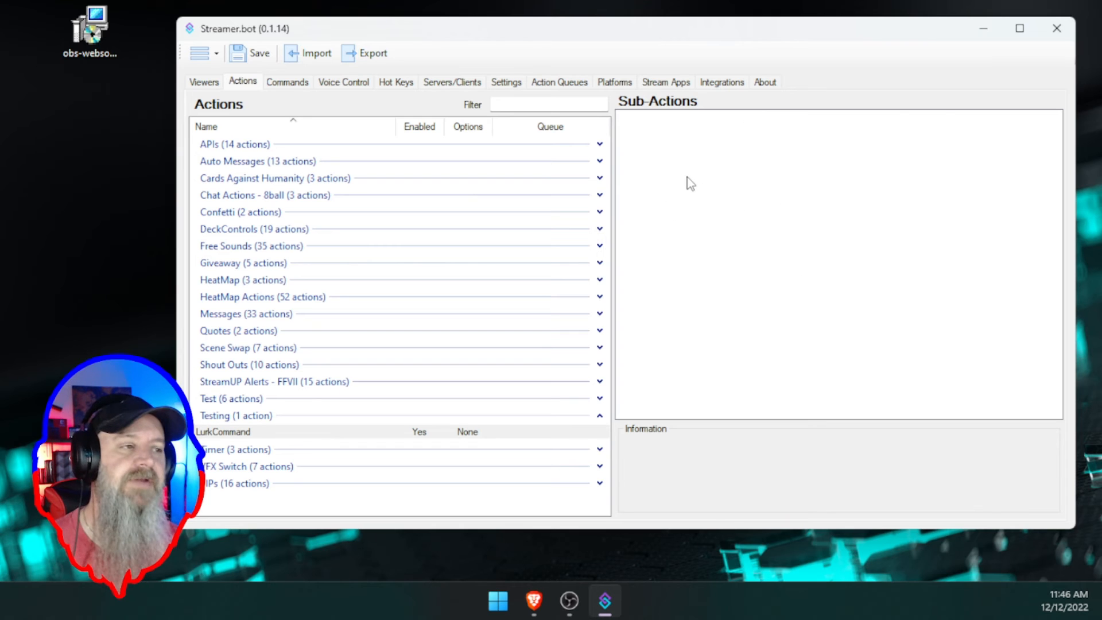
right_click(668, 166)
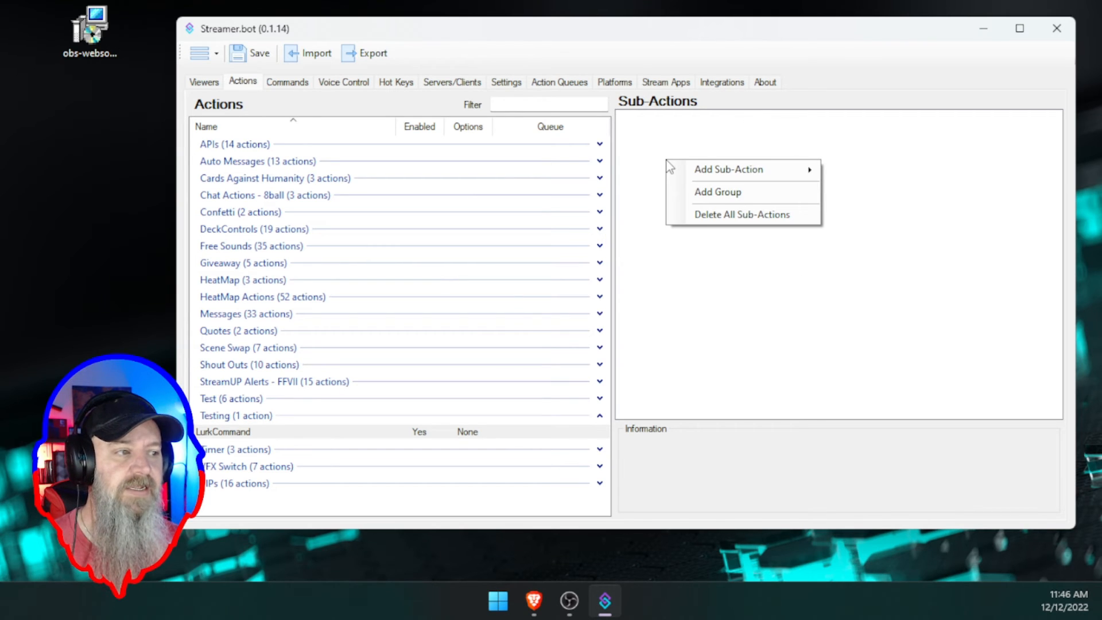
mouse_move(720, 169)
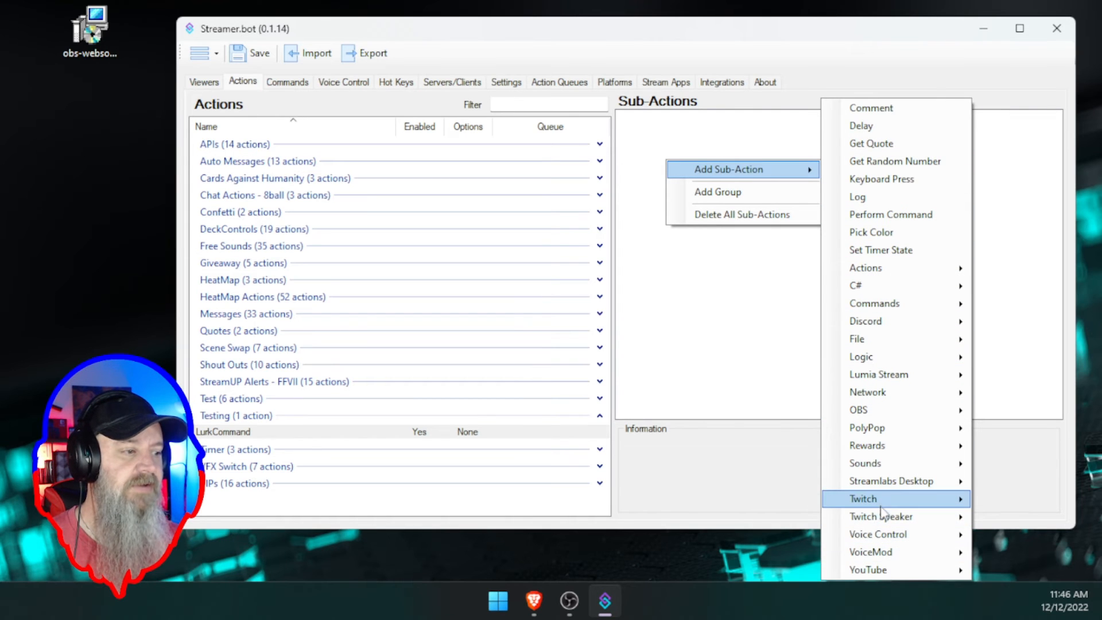
mouse_move(880, 500)
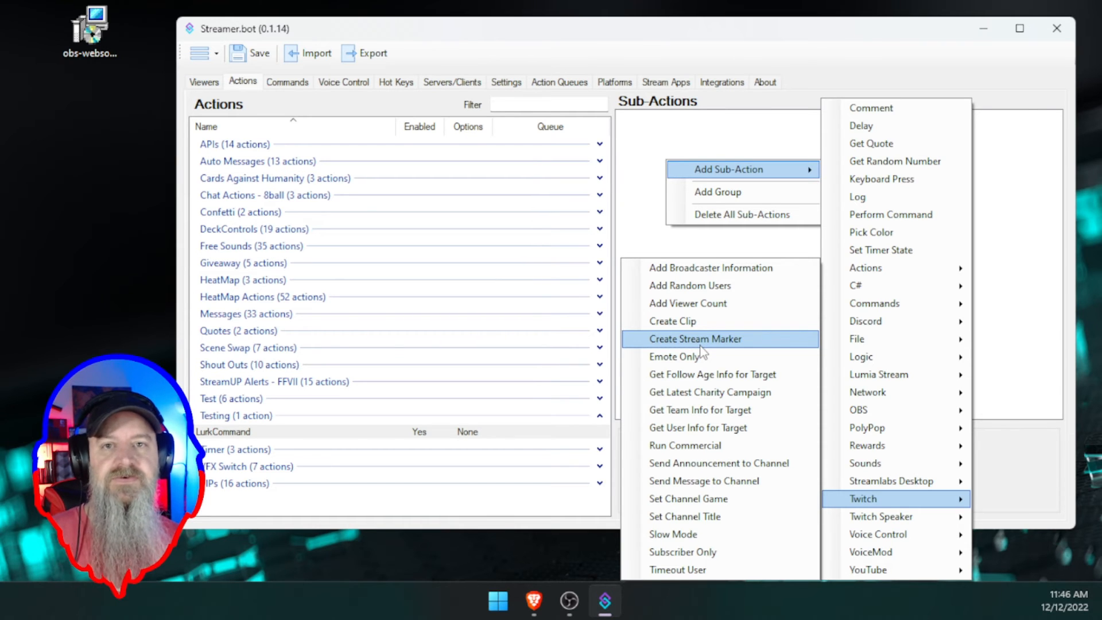
- Add a Send Message to Channel sub-action, leaving Bot as the preferred sending account
click(709, 484)
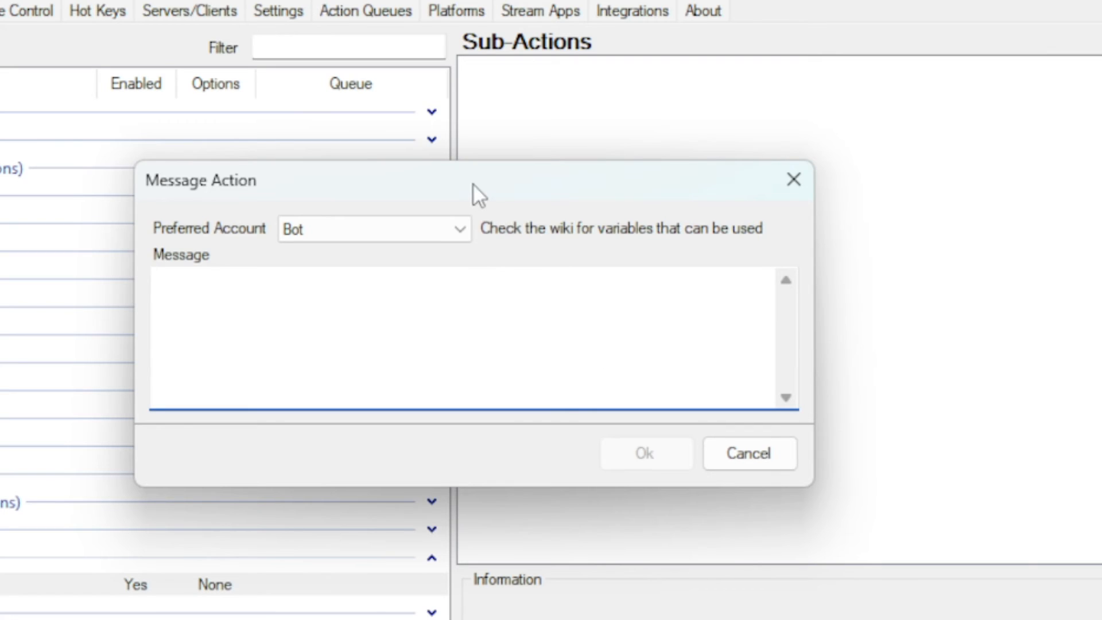
drag(543, 160, 560, 147)
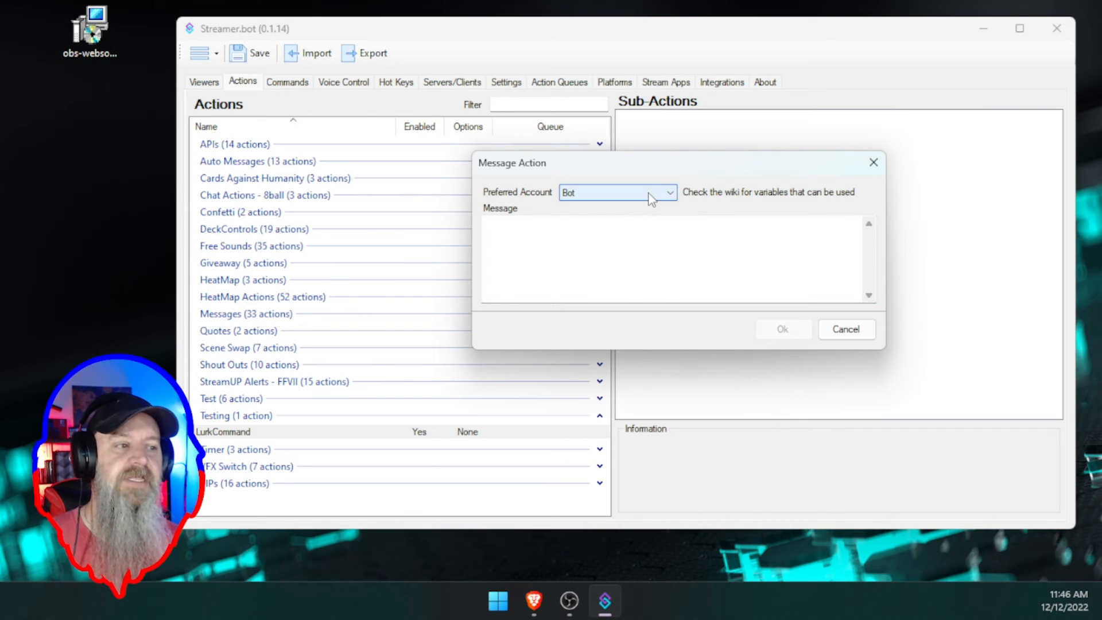
click(649, 195)
click(597, 219)
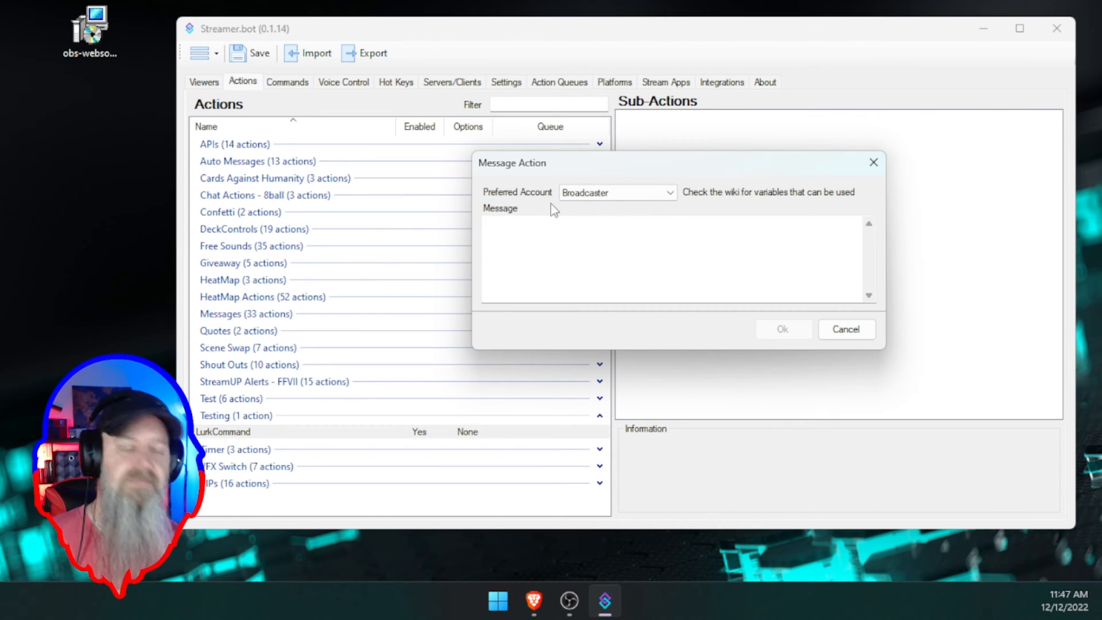
click(608, 198)
click(602, 207)
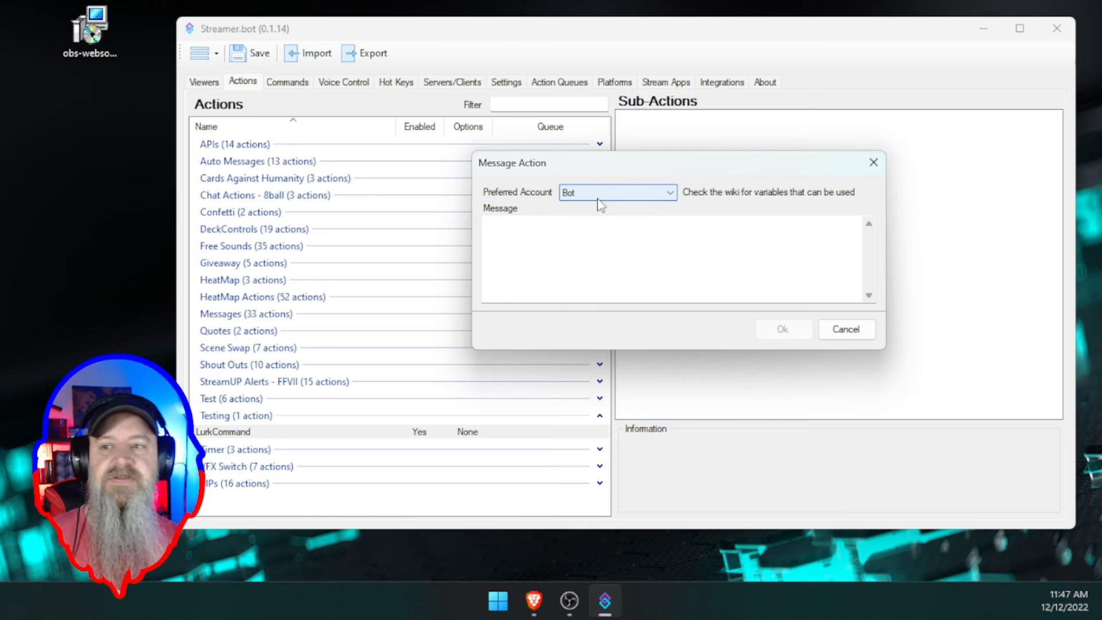
click(556, 244)
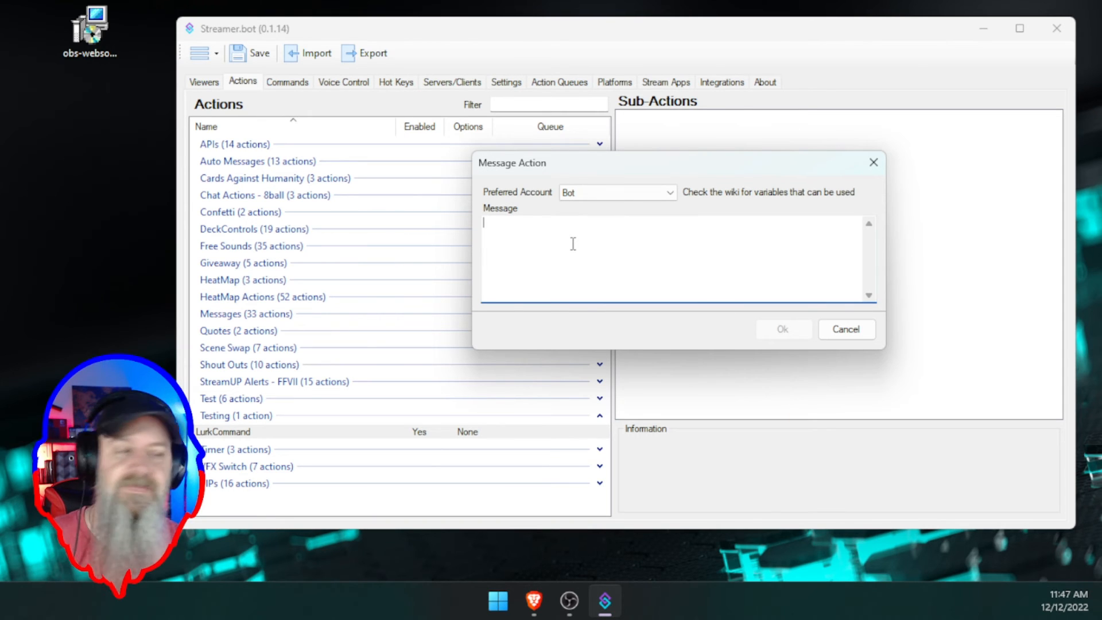
- Enter 'Thank you for lurking. Please come back and chat again soon!' as the message and confirm
text(T)
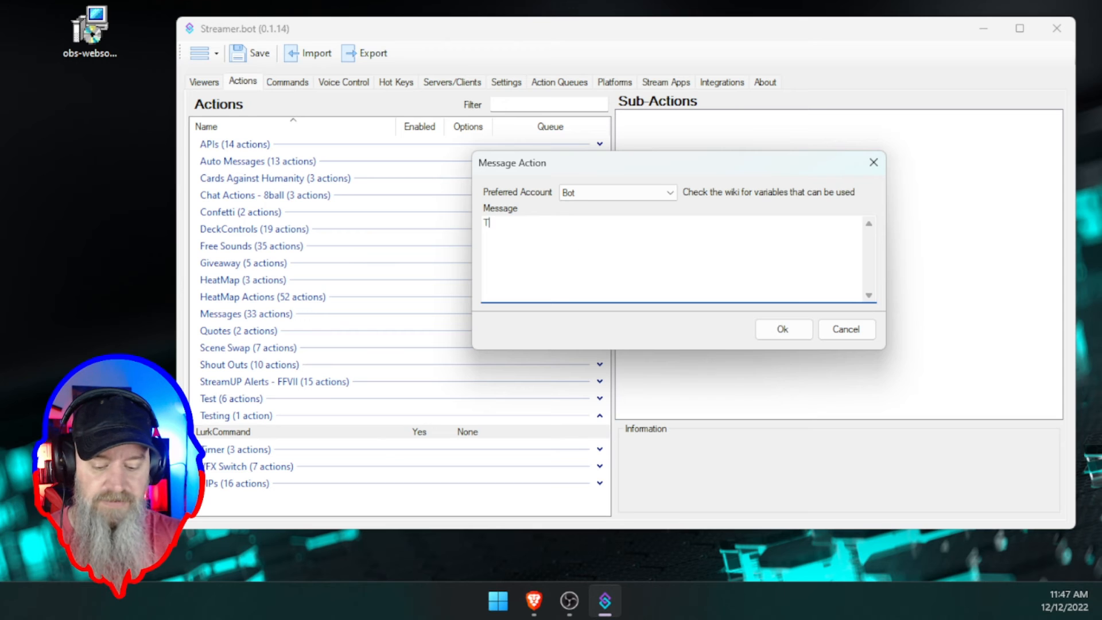
text(hank you for lurking. P)
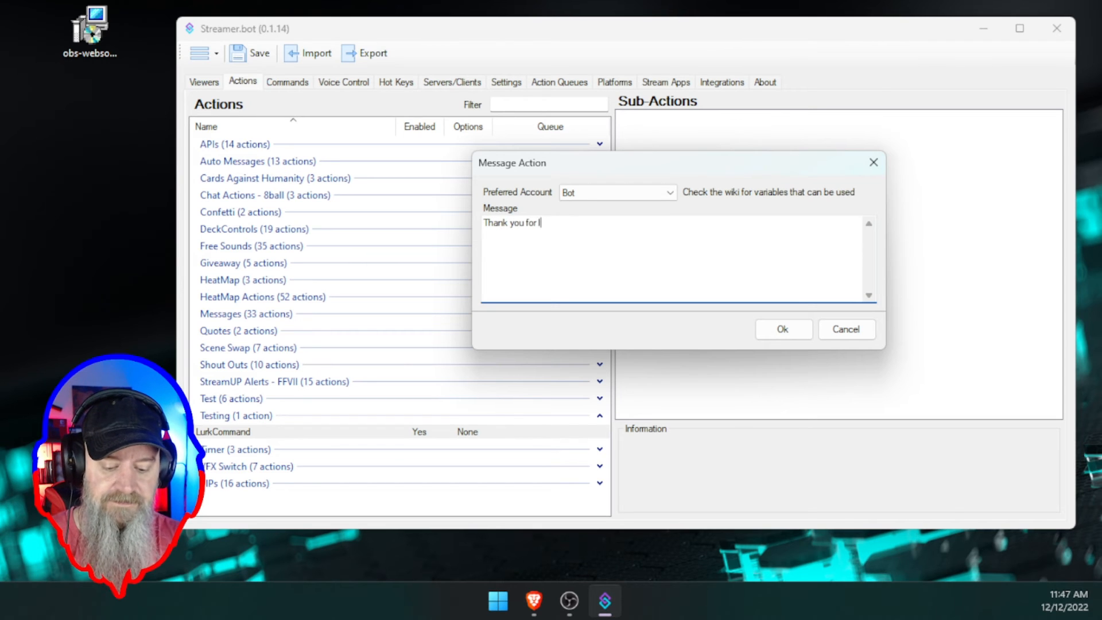
text(leas)
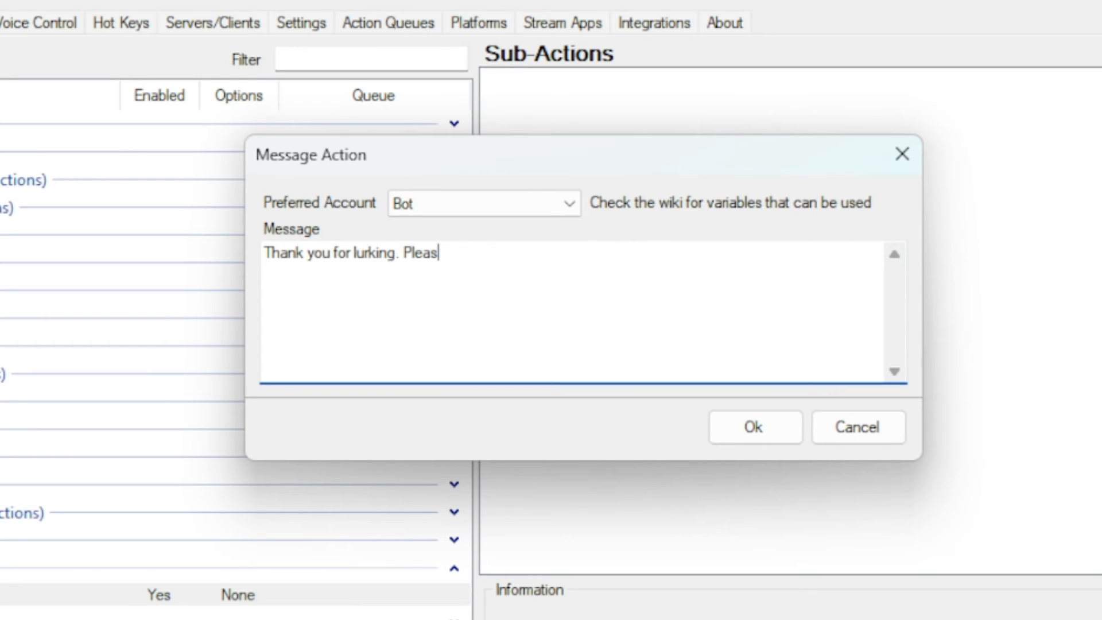
text(e come back and chat again soo)
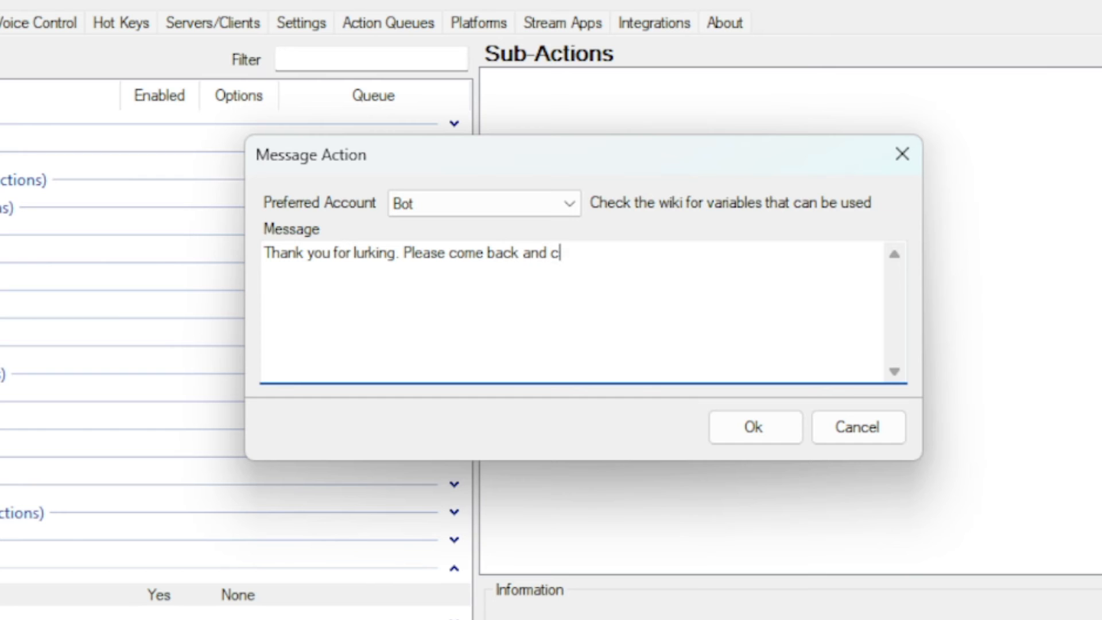
text(n!)
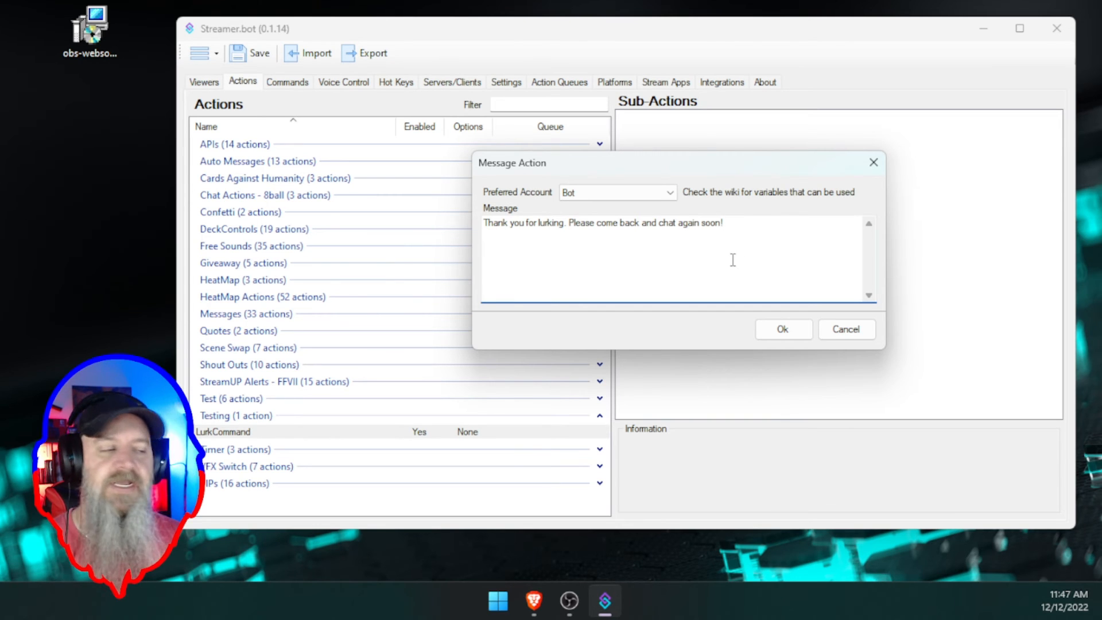
click(781, 328)
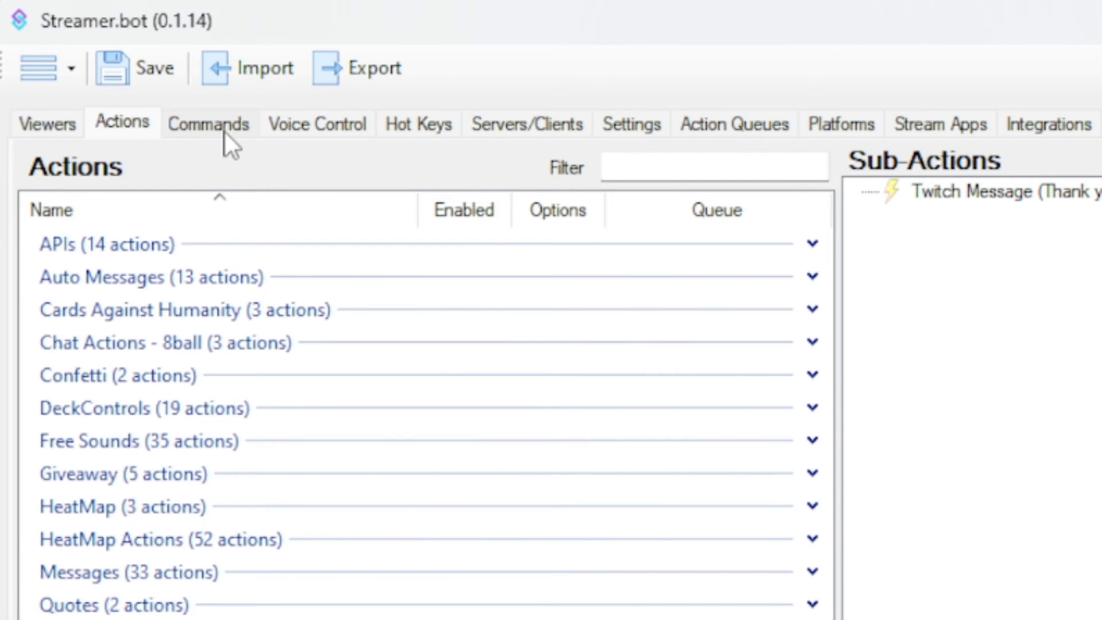
- Add a new chat command from the Commands list and enter !lurk as its trigger
click(225, 132)
right_click(204, 333)
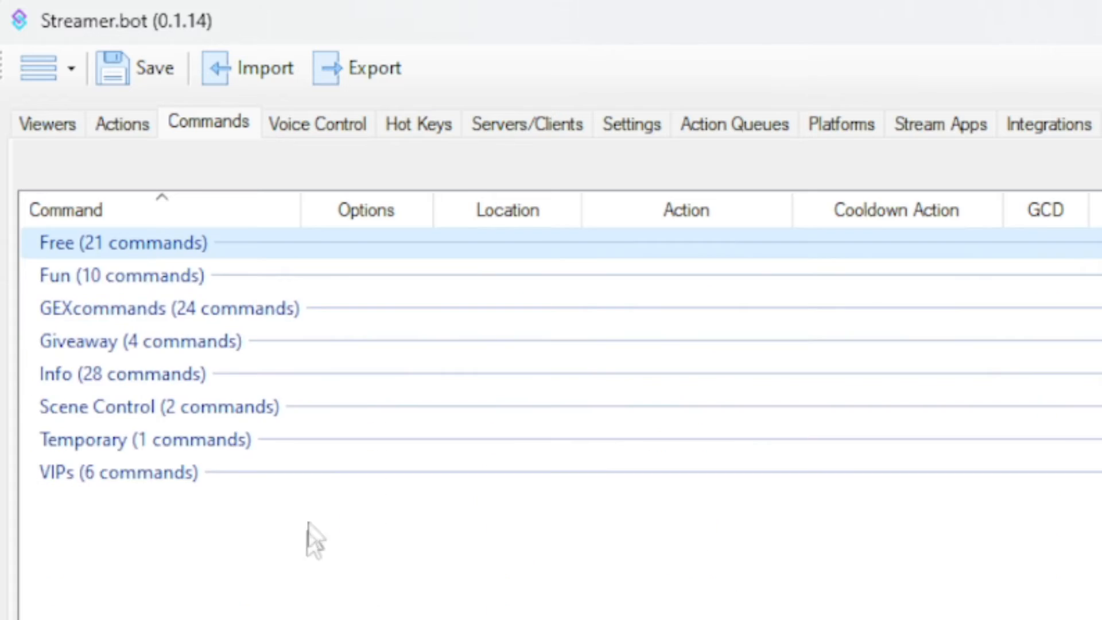
click(312, 328)
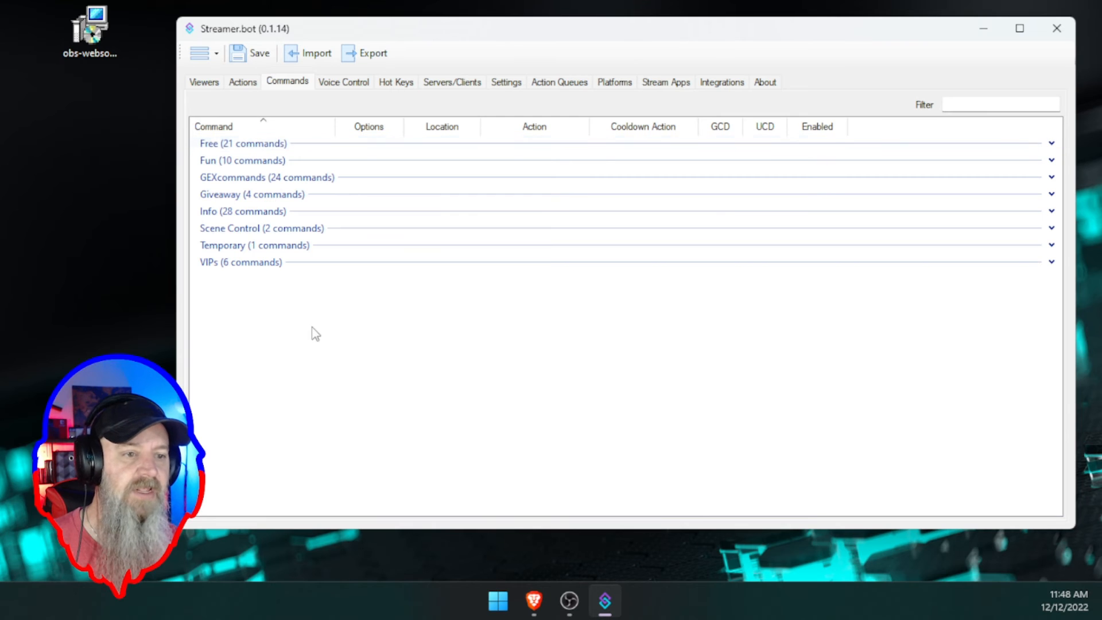
right_click(257, 297)
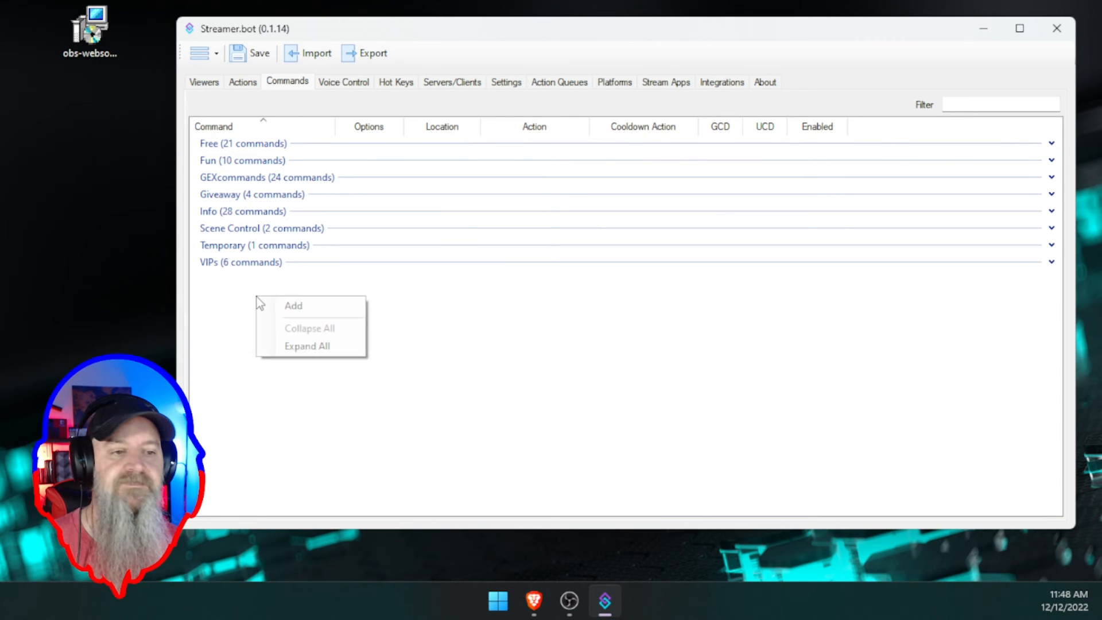
click(309, 310)
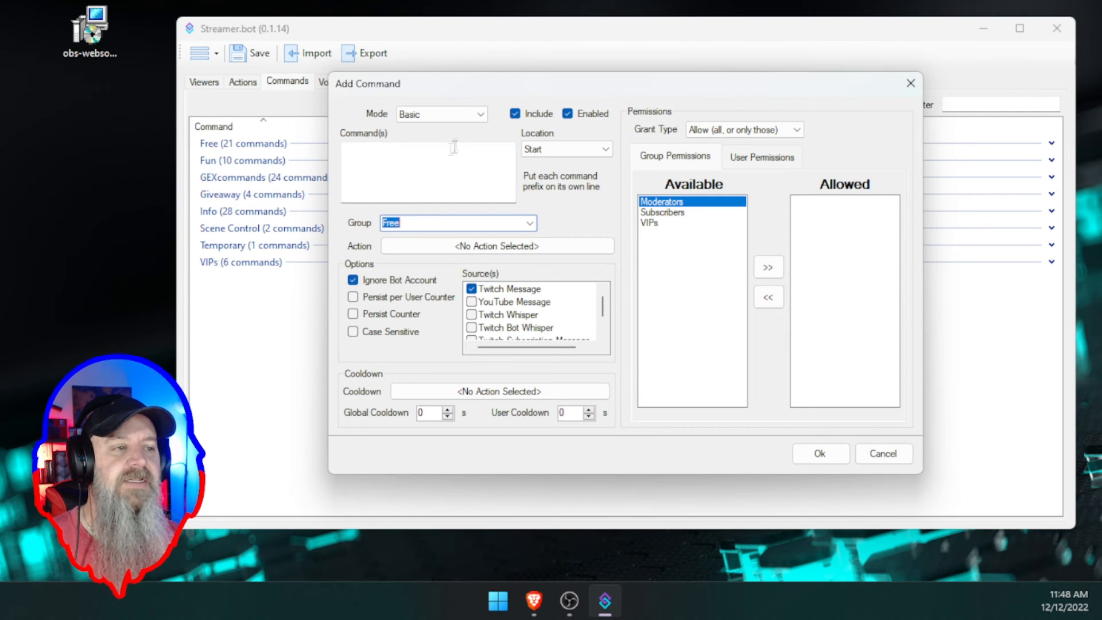
click(393, 159)
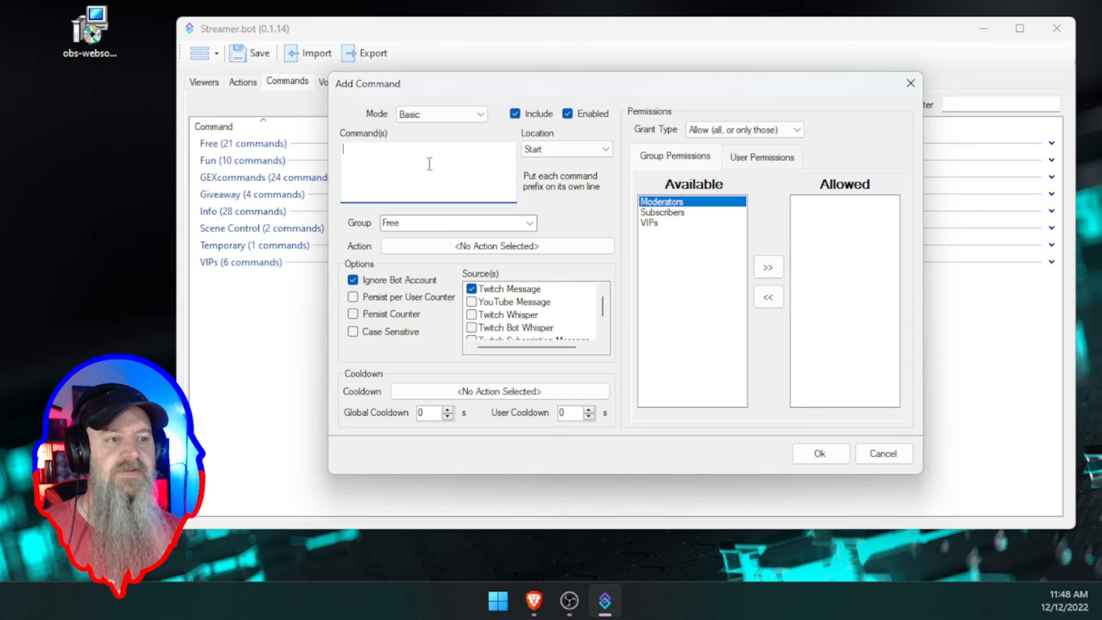
text(!)
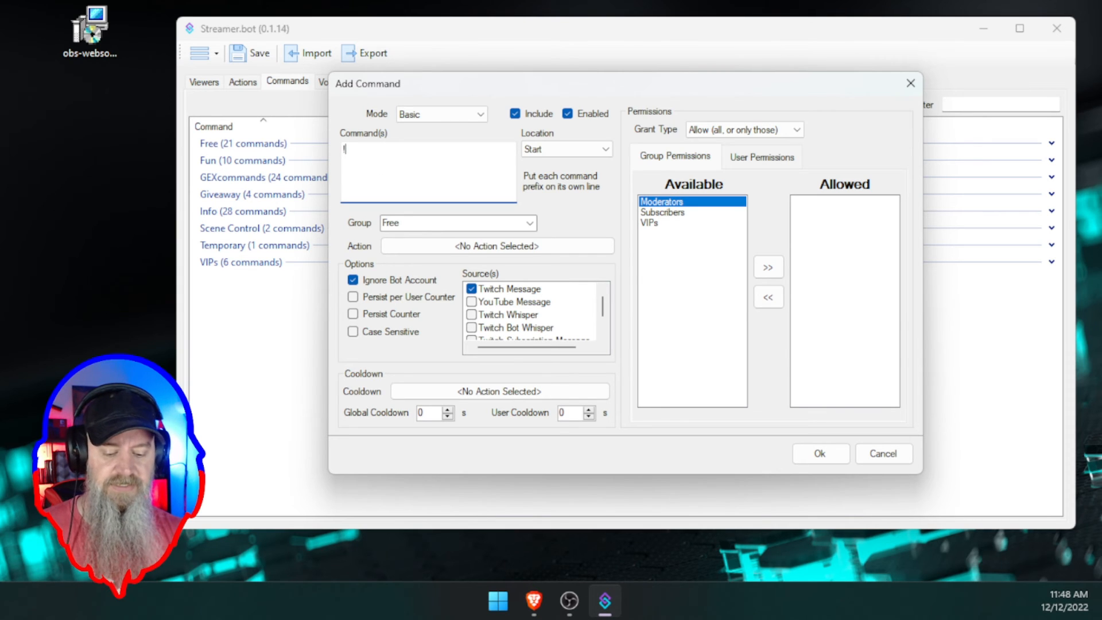
text(lurk)
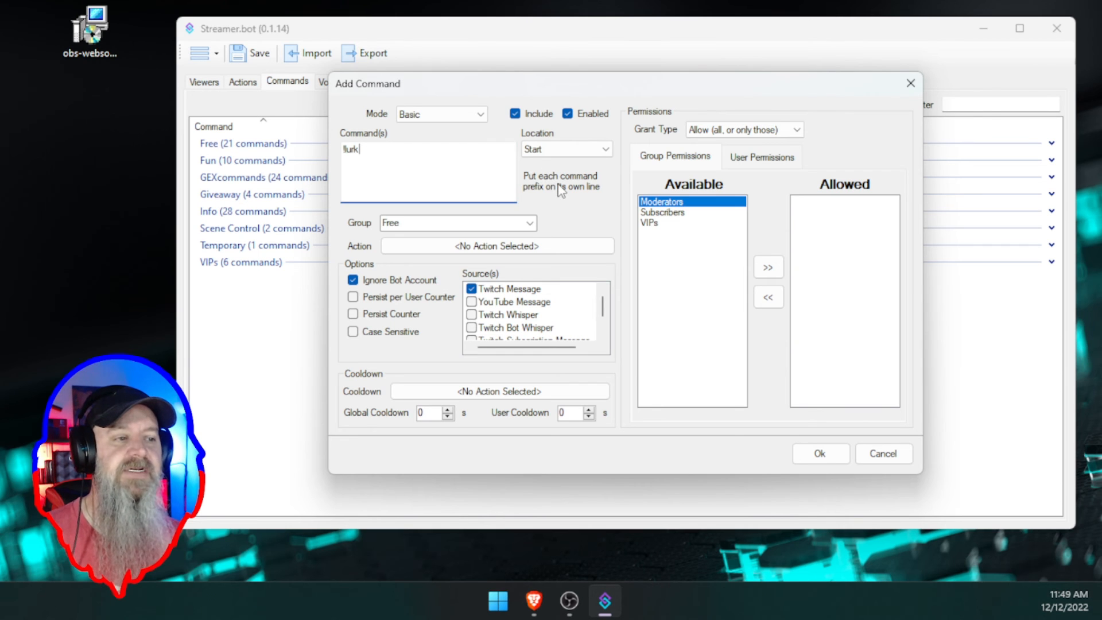
- Set the !lurk command's Location to Anywhere after briefly trying Exact
click(556, 147)
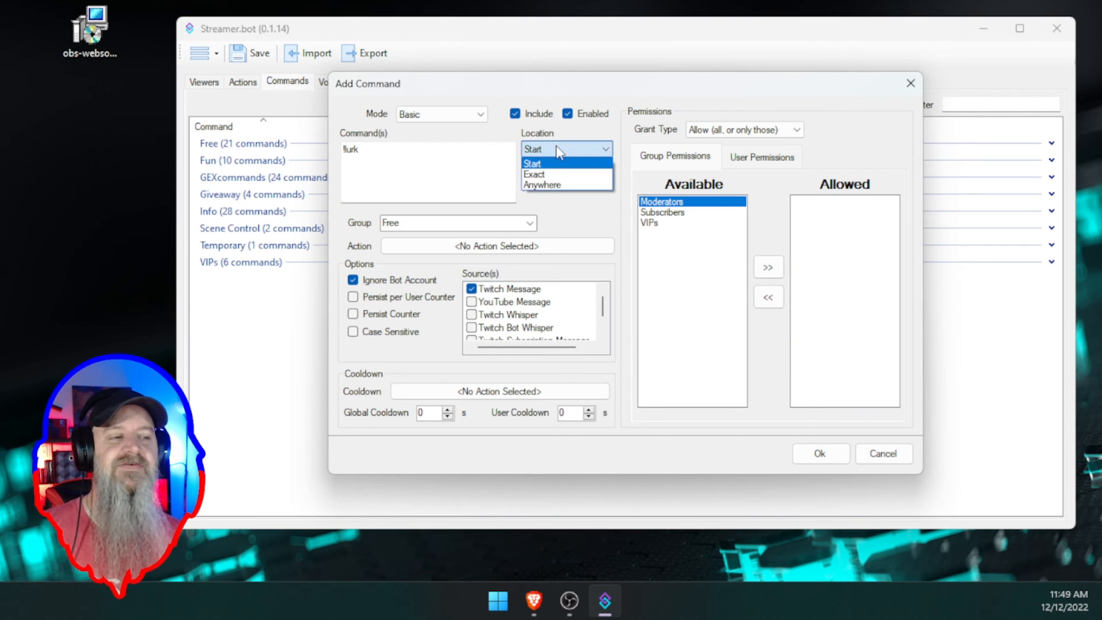
click(552, 186)
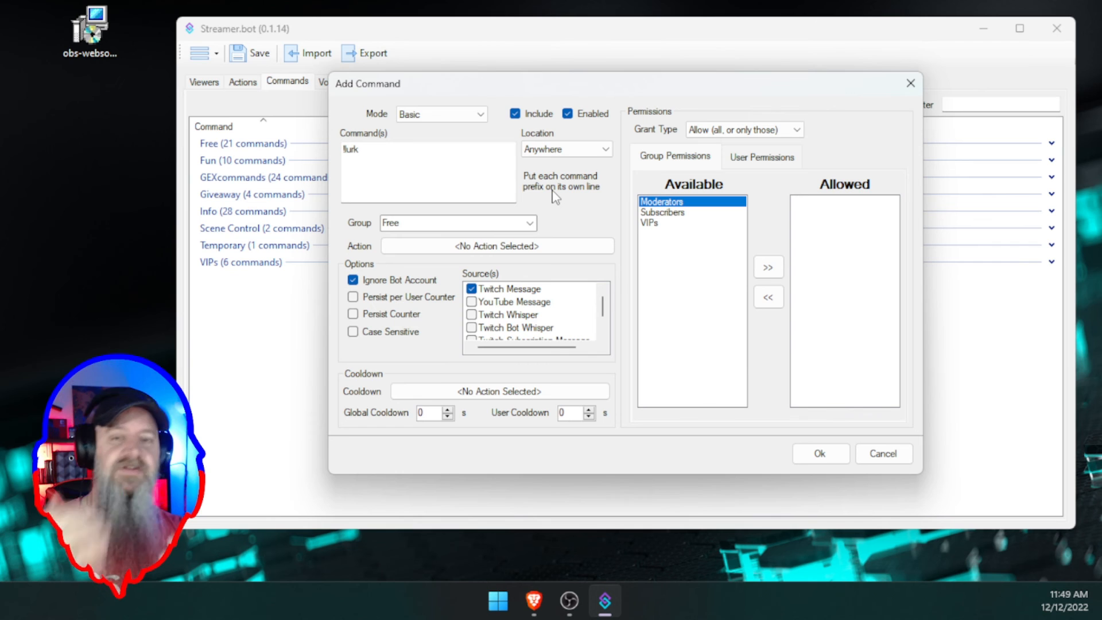
click(545, 161)
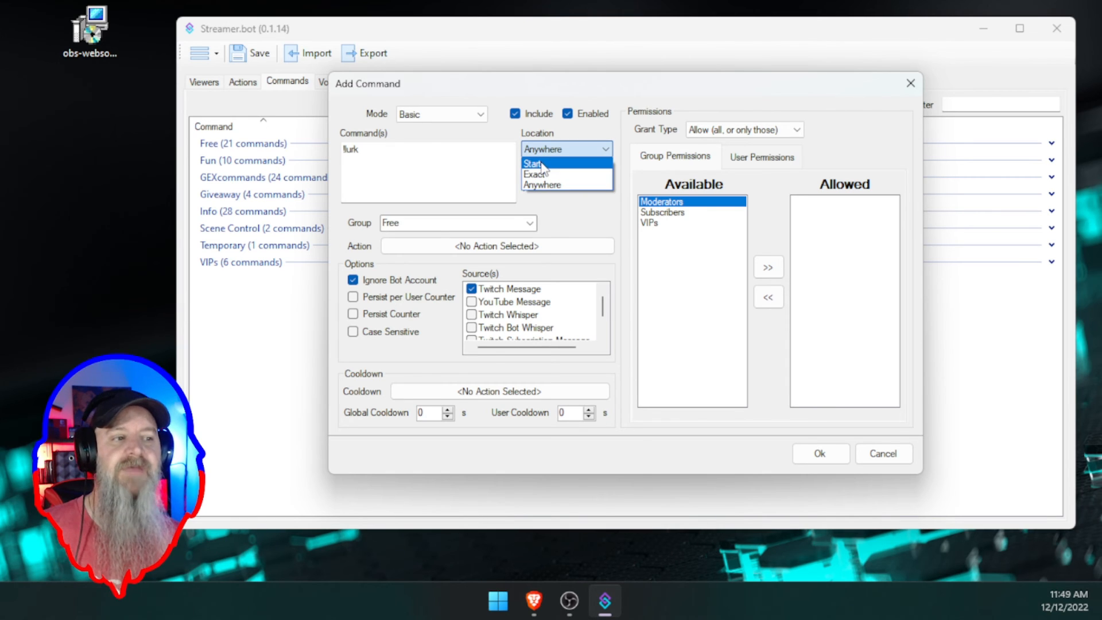
click(545, 185)
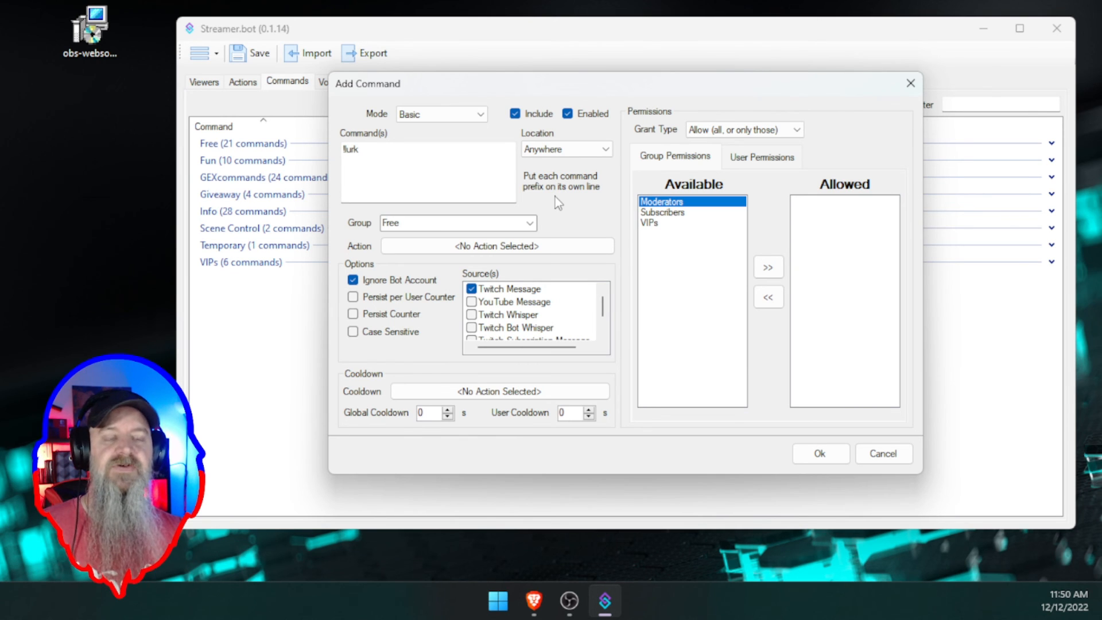
click(580, 150)
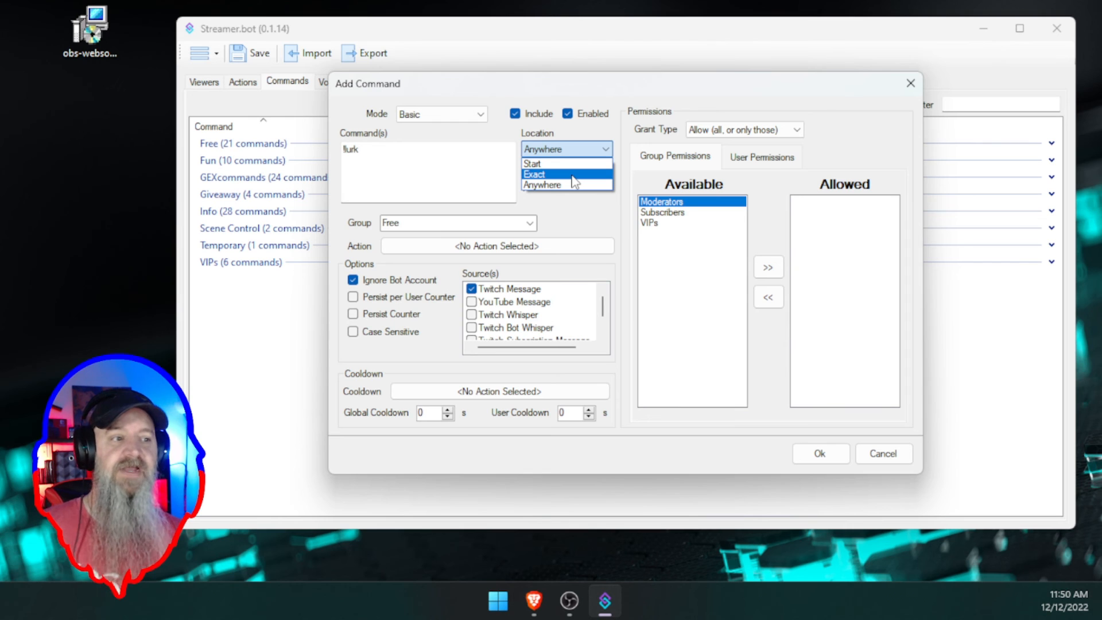
click(572, 175)
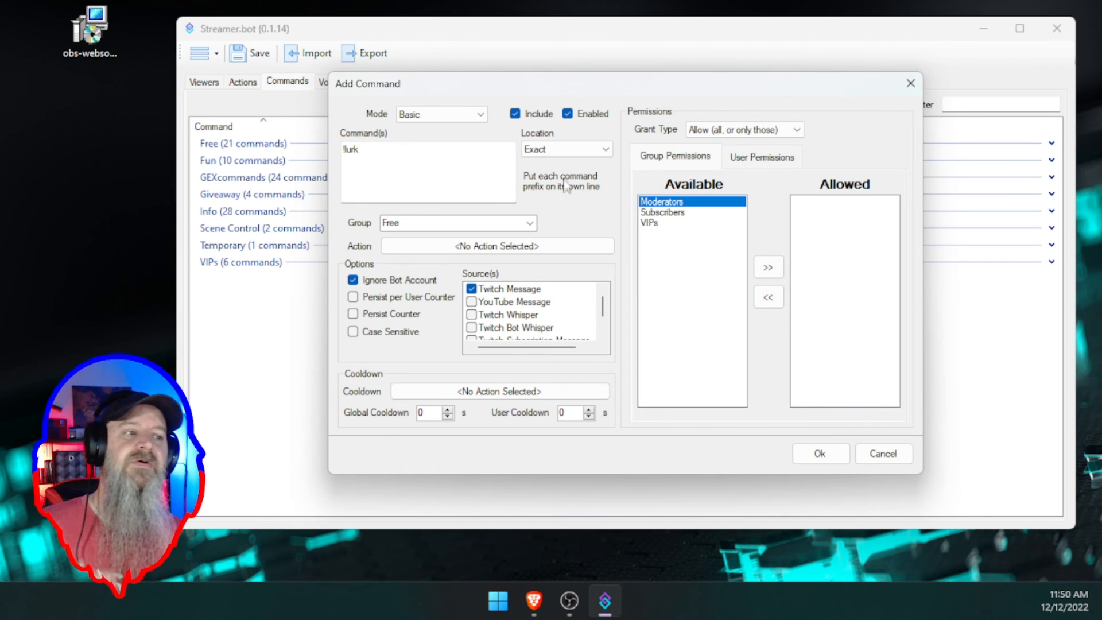
click(566, 149)
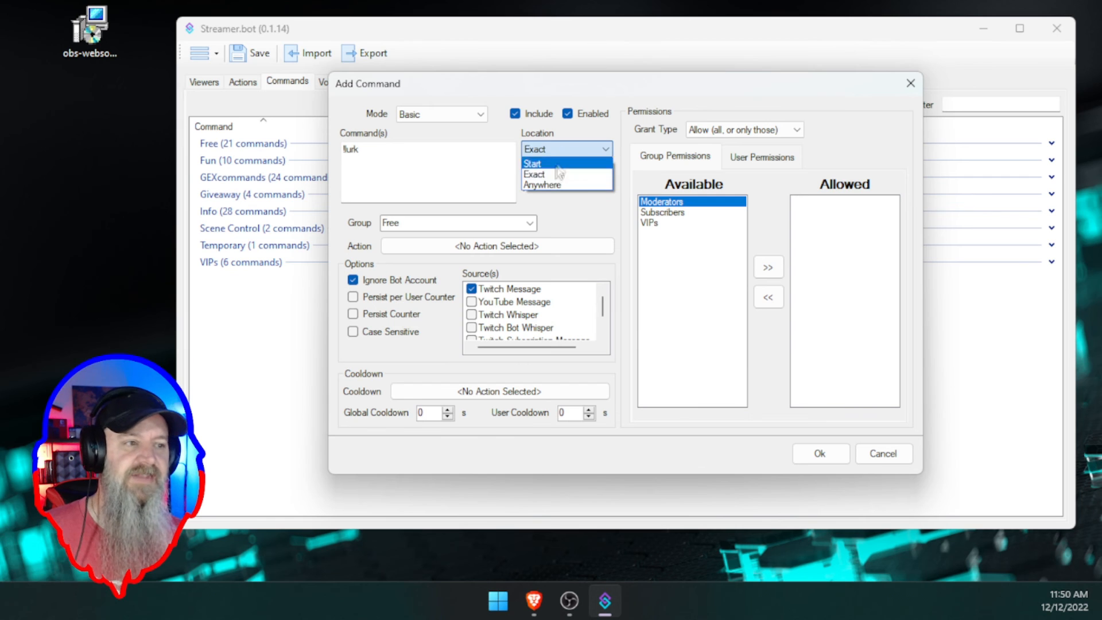
click(560, 182)
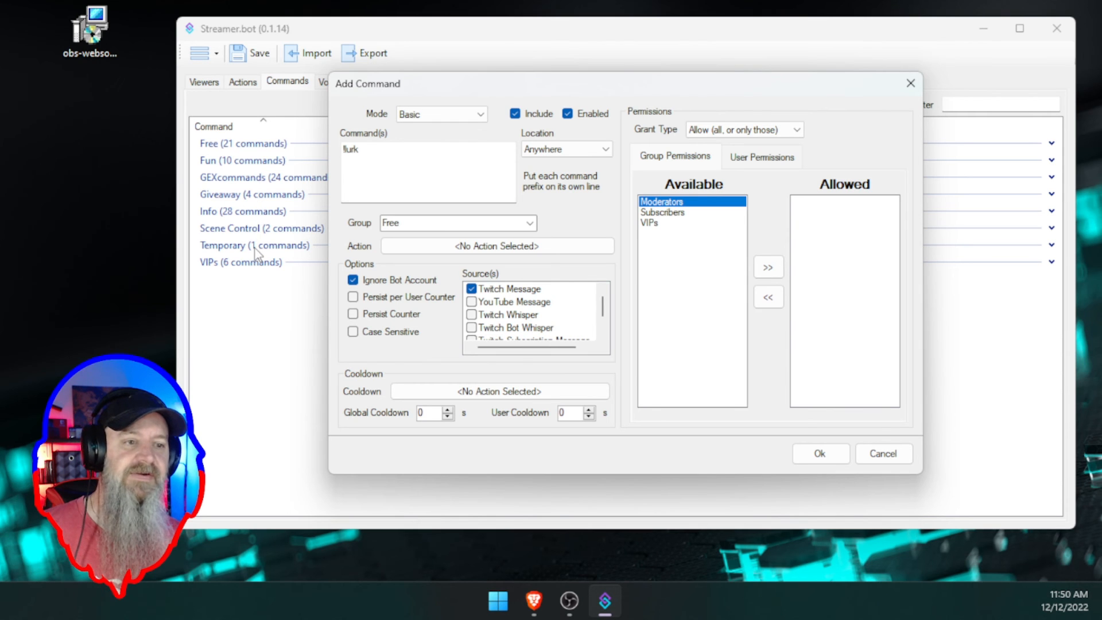
- Replace the command's group name Free with Testing
click(415, 225)
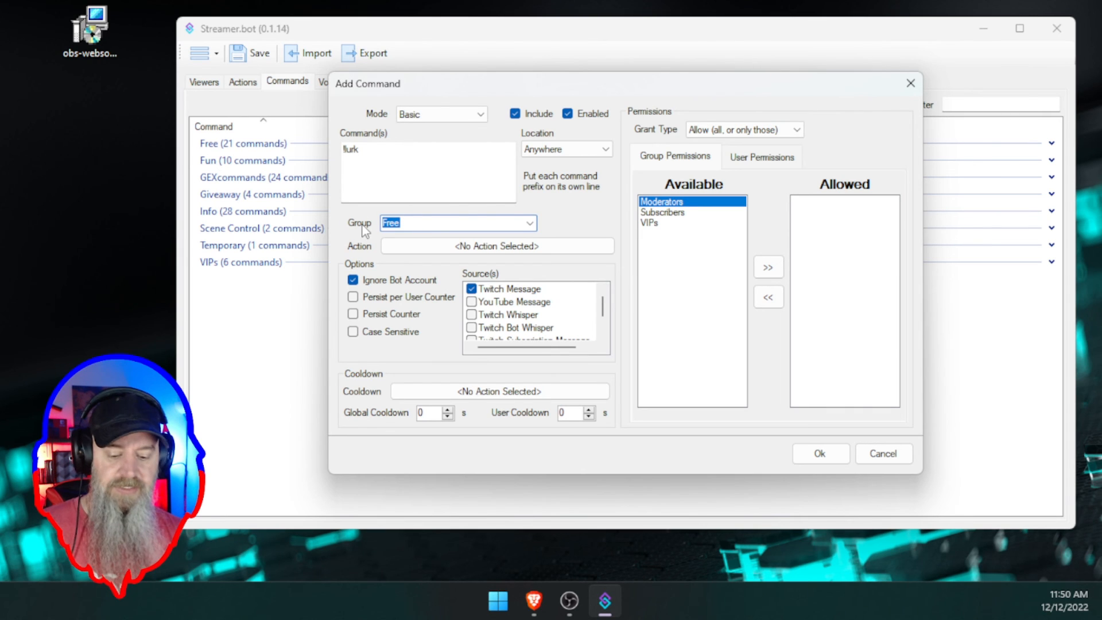
text(Testing)
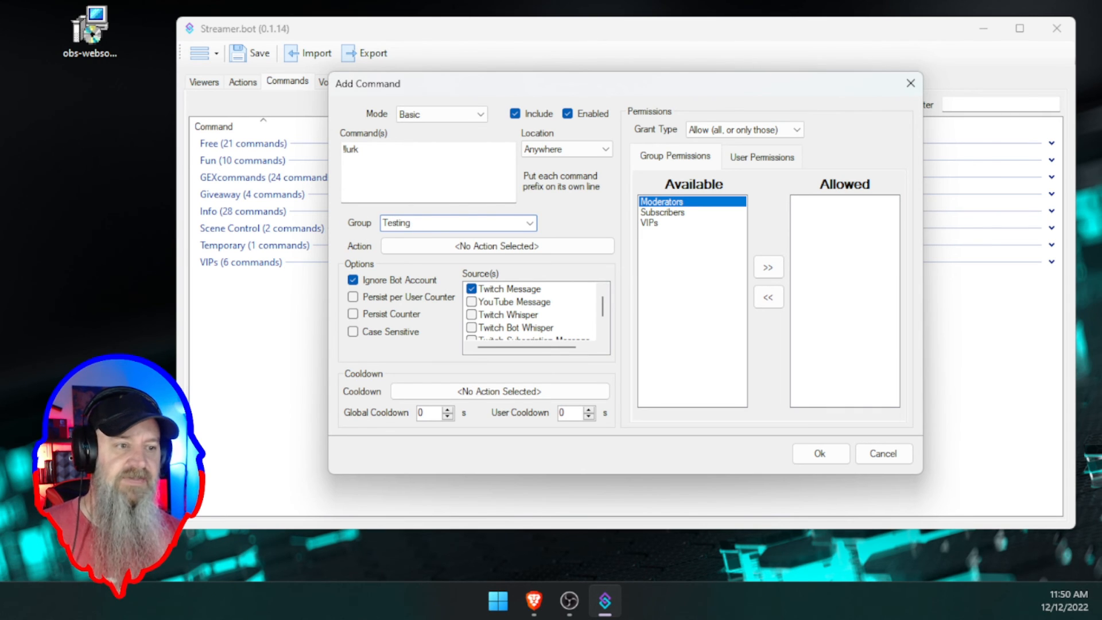
- Filter the action list for 'lurk' and select LurkCommand under Testing as the command's action
click(497, 247)
scroll(516, 258, down, 20)
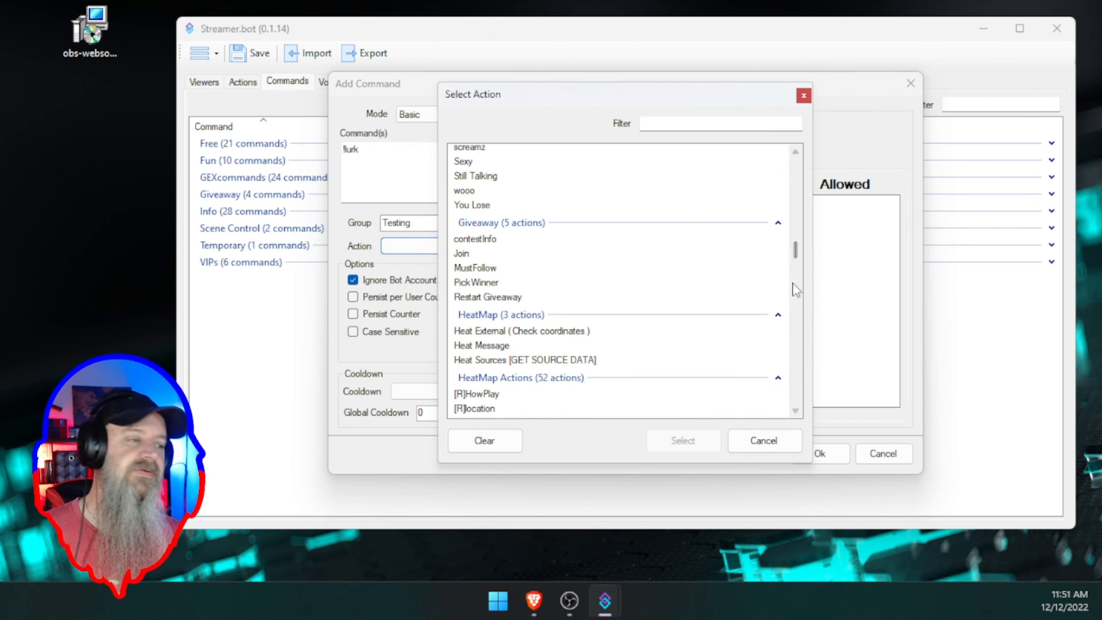
drag(797, 259, 808, 423)
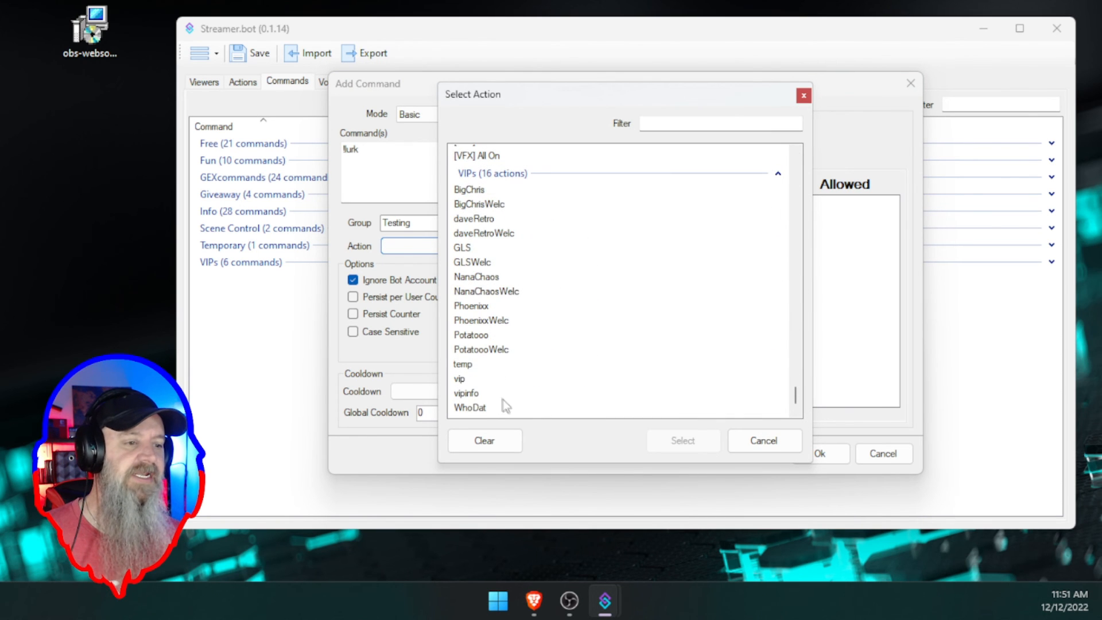
scroll(502, 400, up, 4)
scroll(503, 386, down, 4)
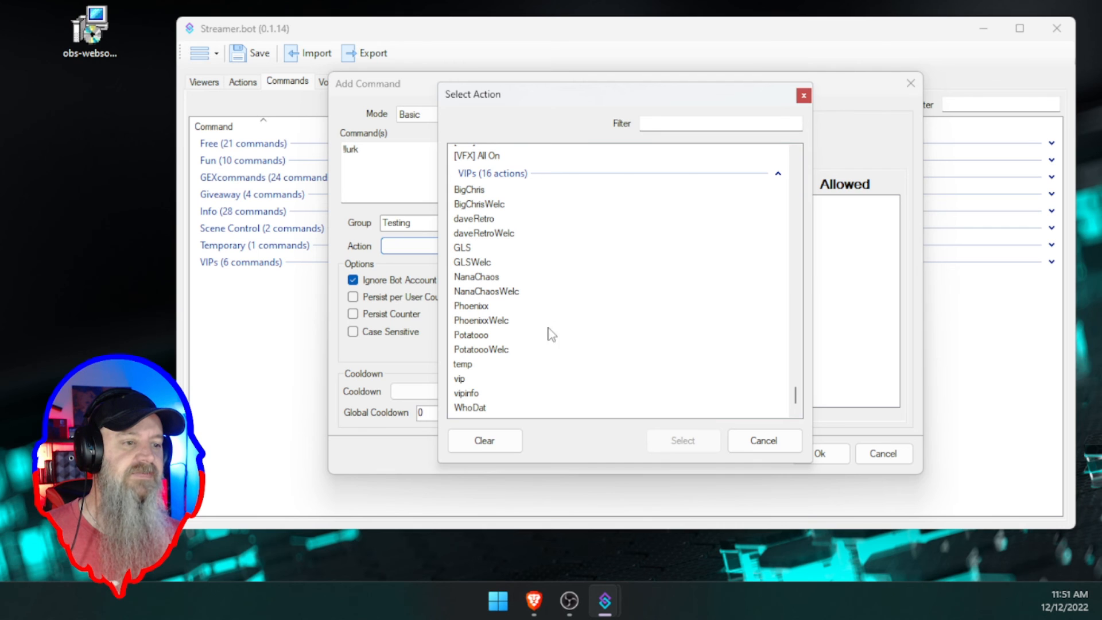
click(652, 126)
text(lurk)
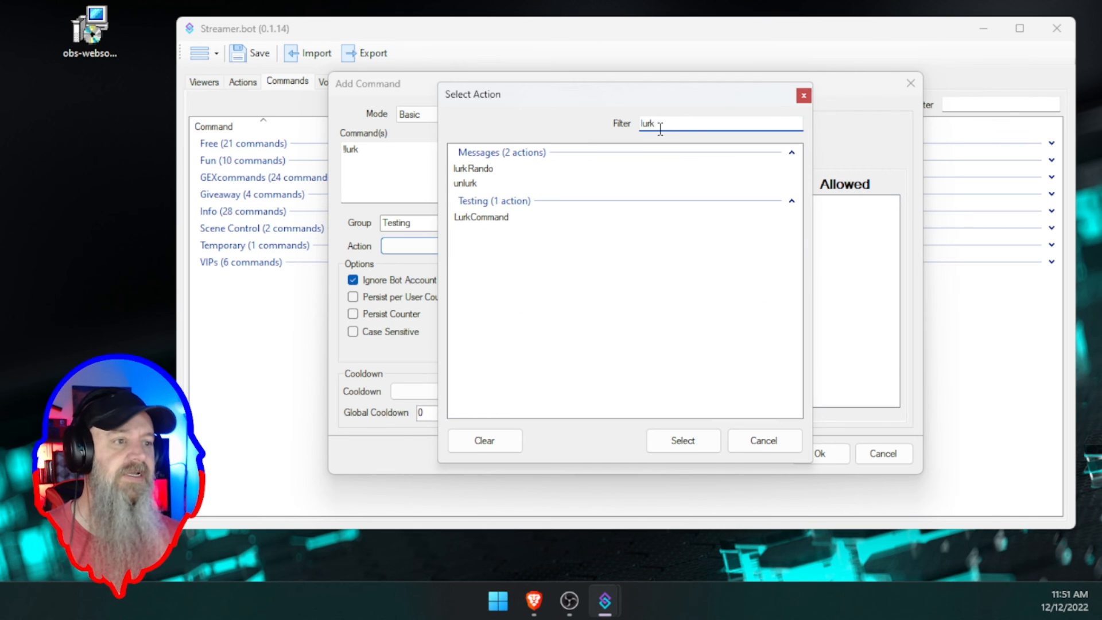
click(475, 219)
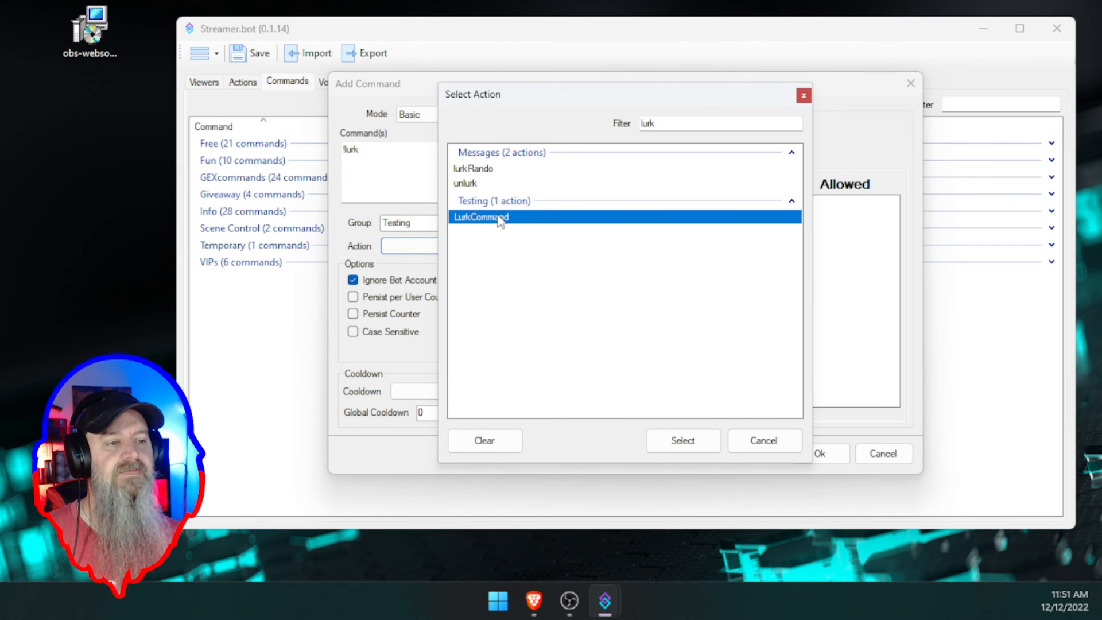
click(683, 442)
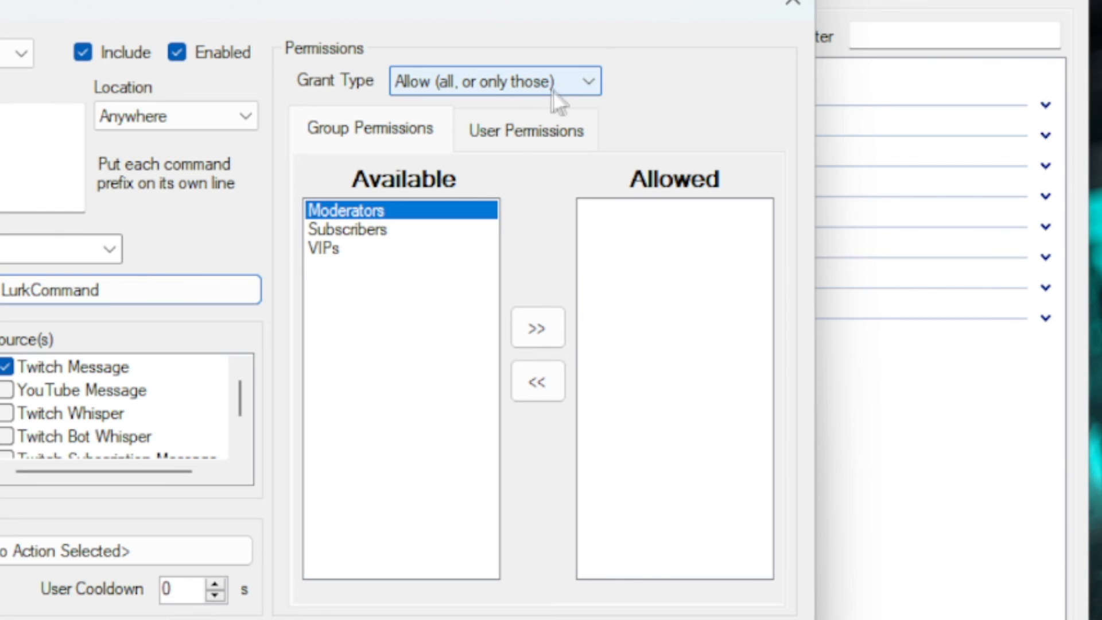
click(480, 131)
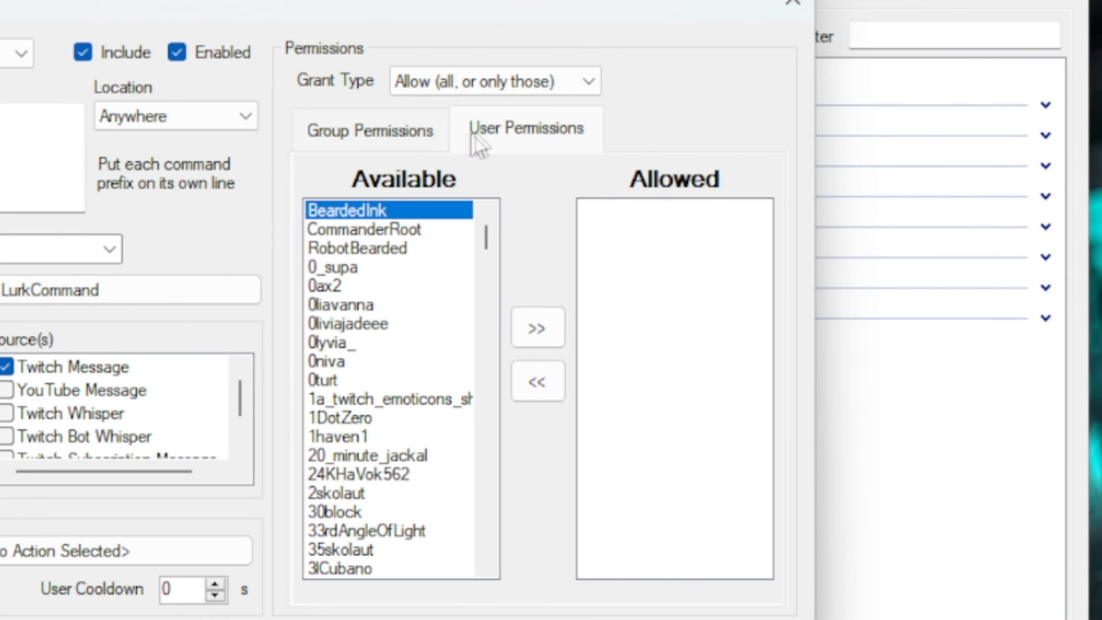
click(360, 129)
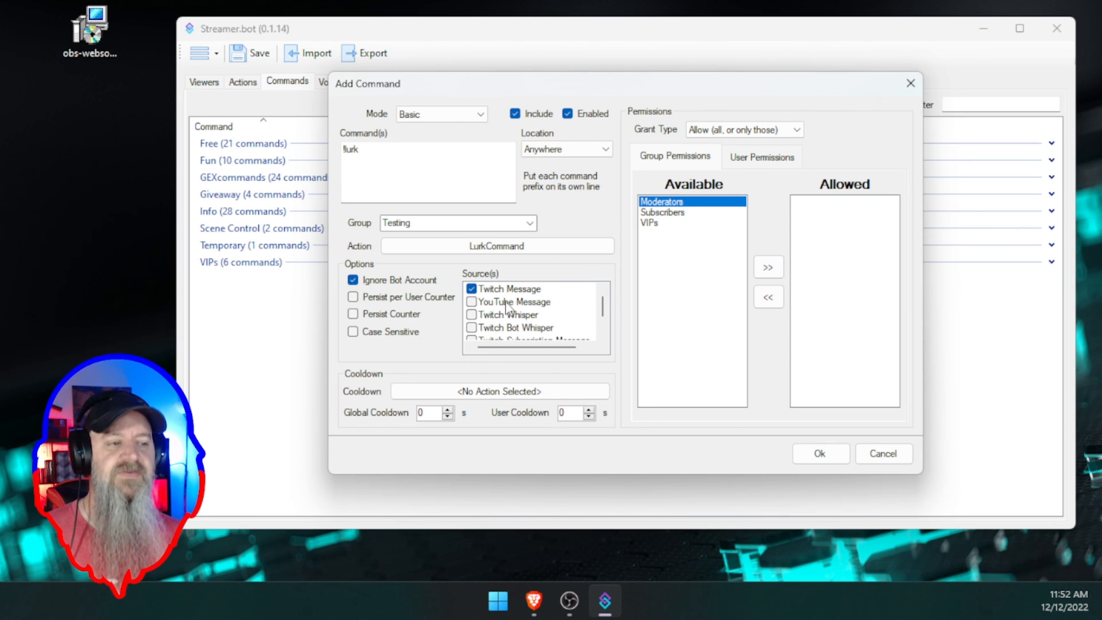
scroll(506, 307, down, 1)
scroll(512, 308, up, 1)
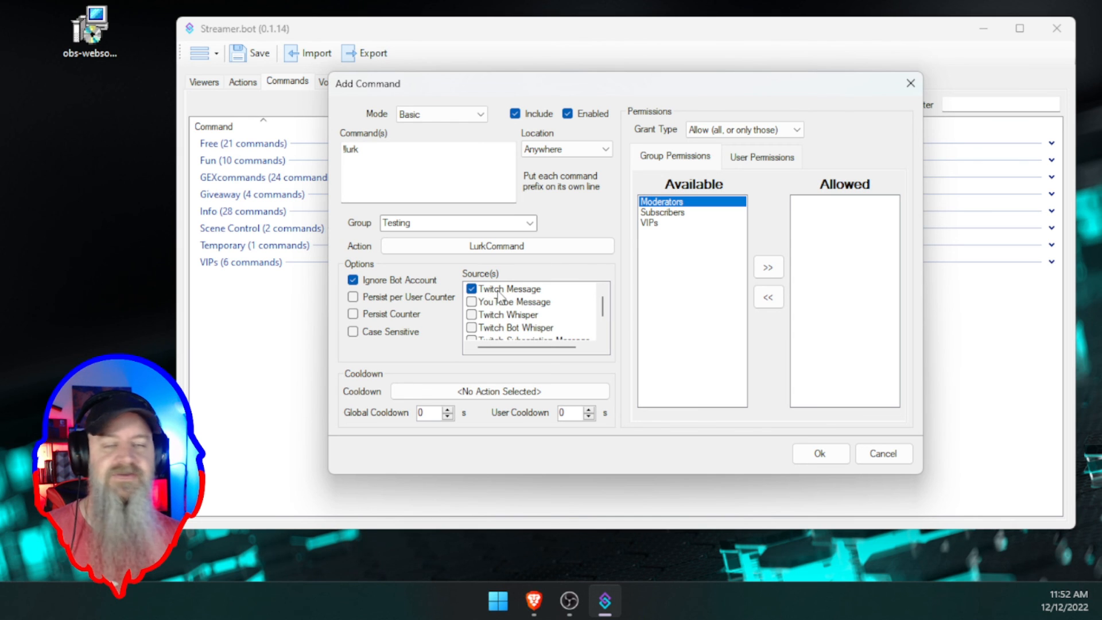
click(471, 302)
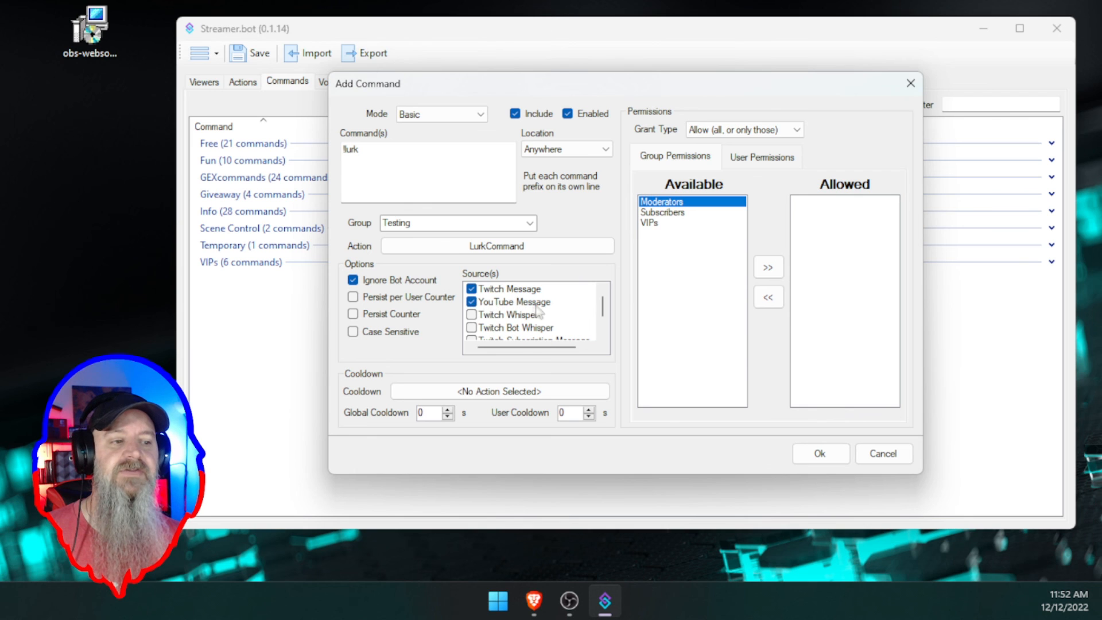
click(472, 303)
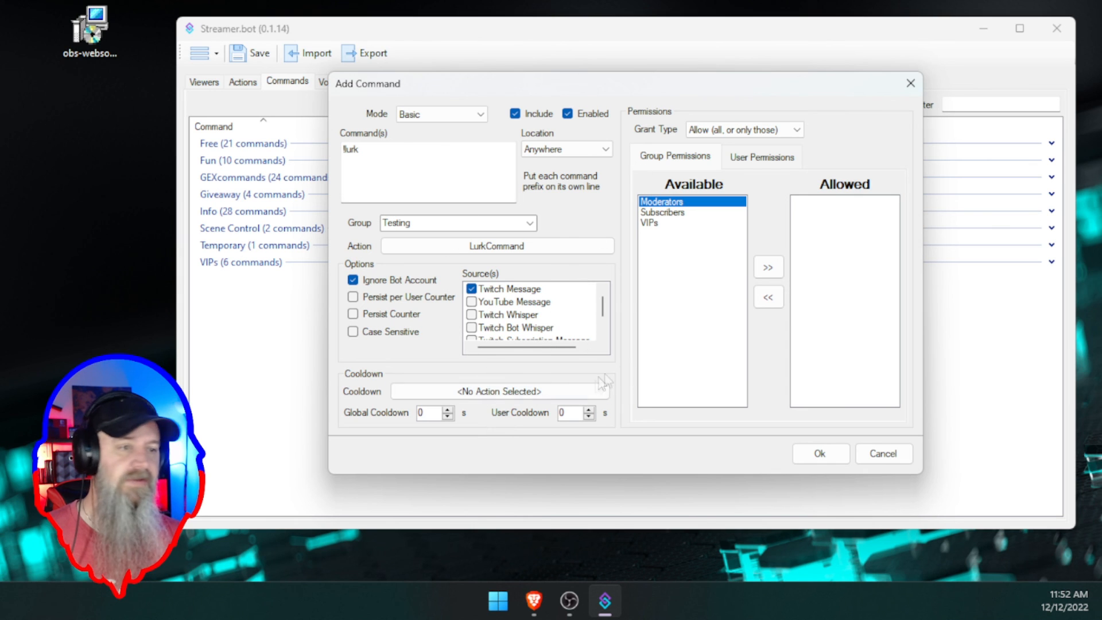
- Save the !lurk command and bring the stream chat window into view
click(811, 455)
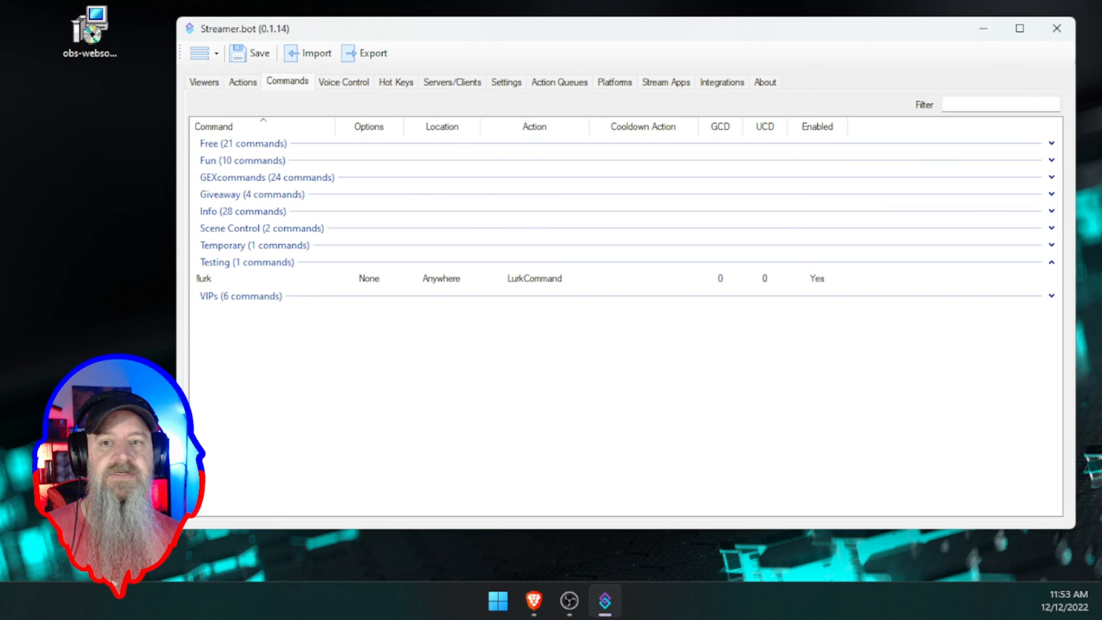
drag(0, 48, 644, 121)
- Send !lurk in the Twitch stream chat to test the bot's reply
click(563, 372)
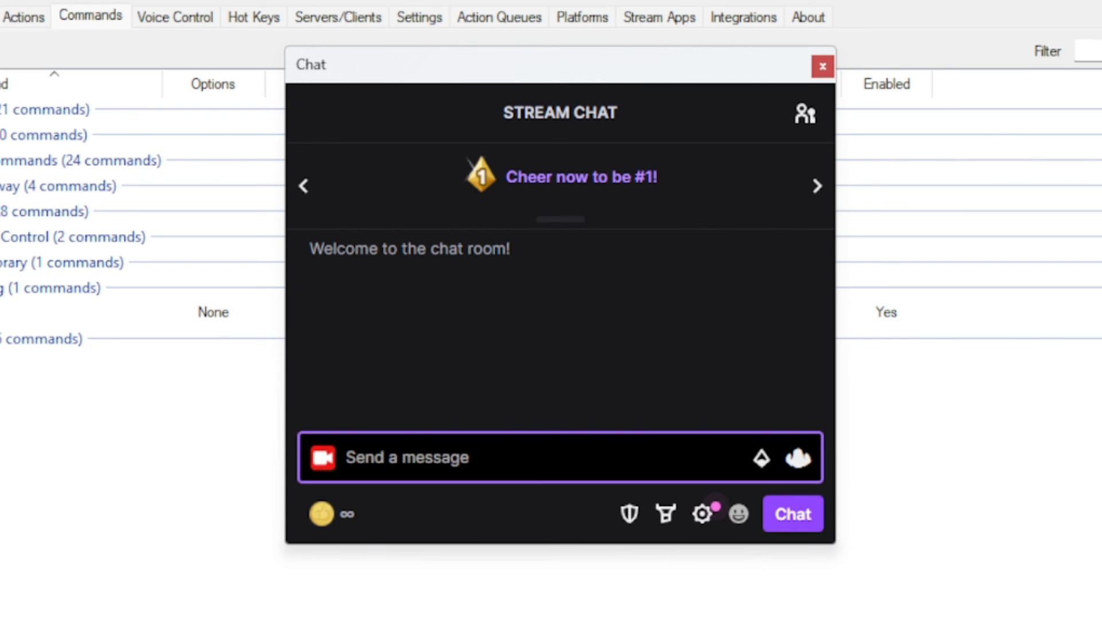
text(!!urk)
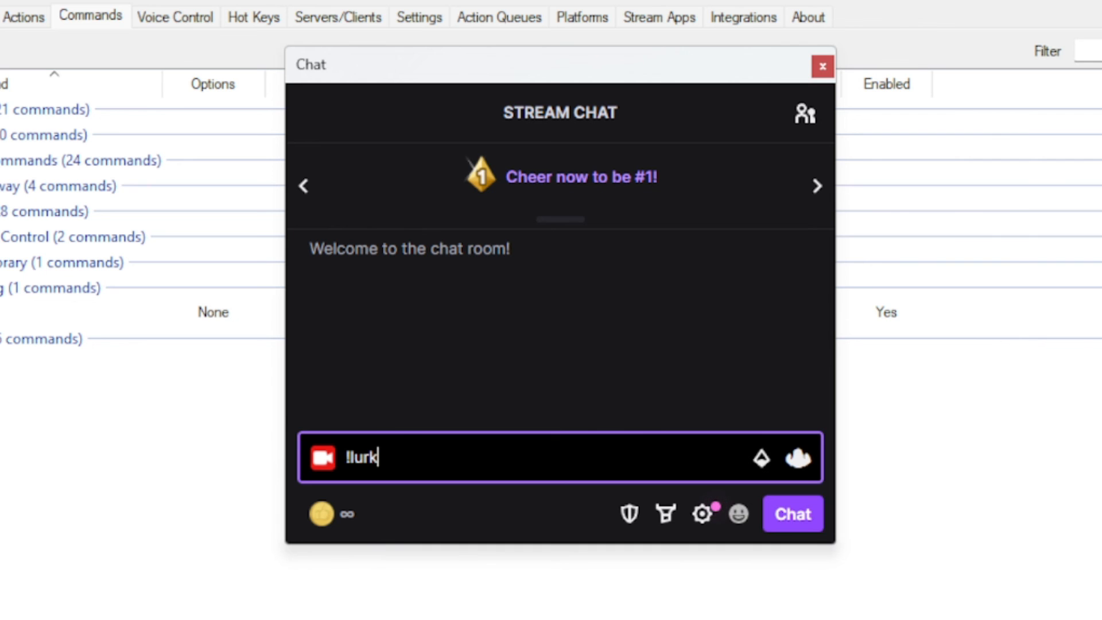
key(Return)
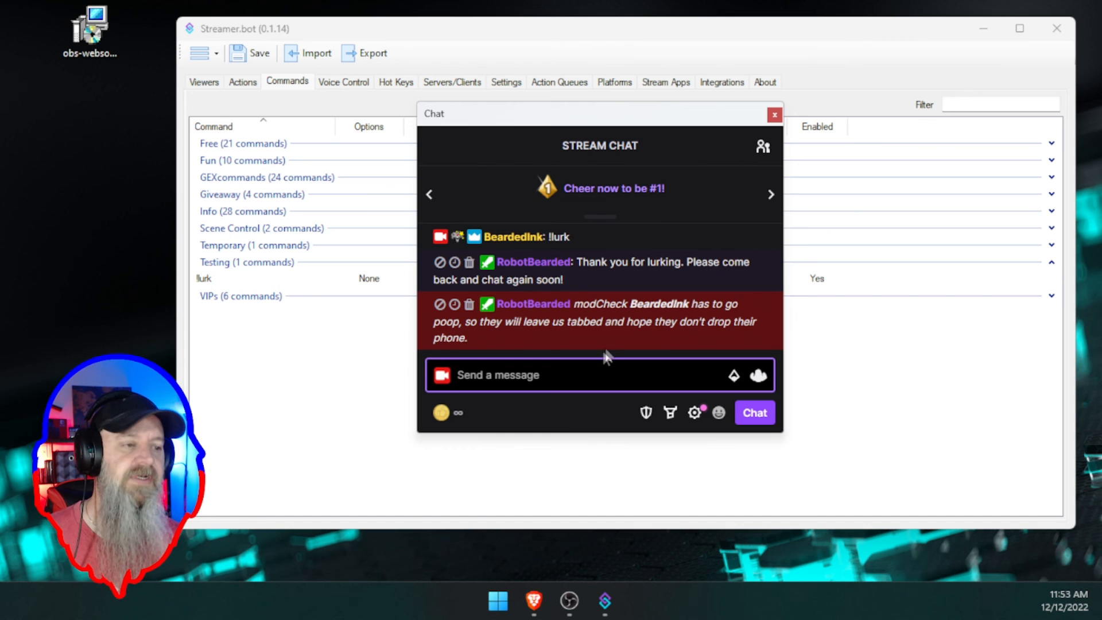
- Return to Streamer.bot's Actions tab to review LurkCommand's Twitch Message sub-action
click(589, 277)
click(340, 339)
click(244, 84)
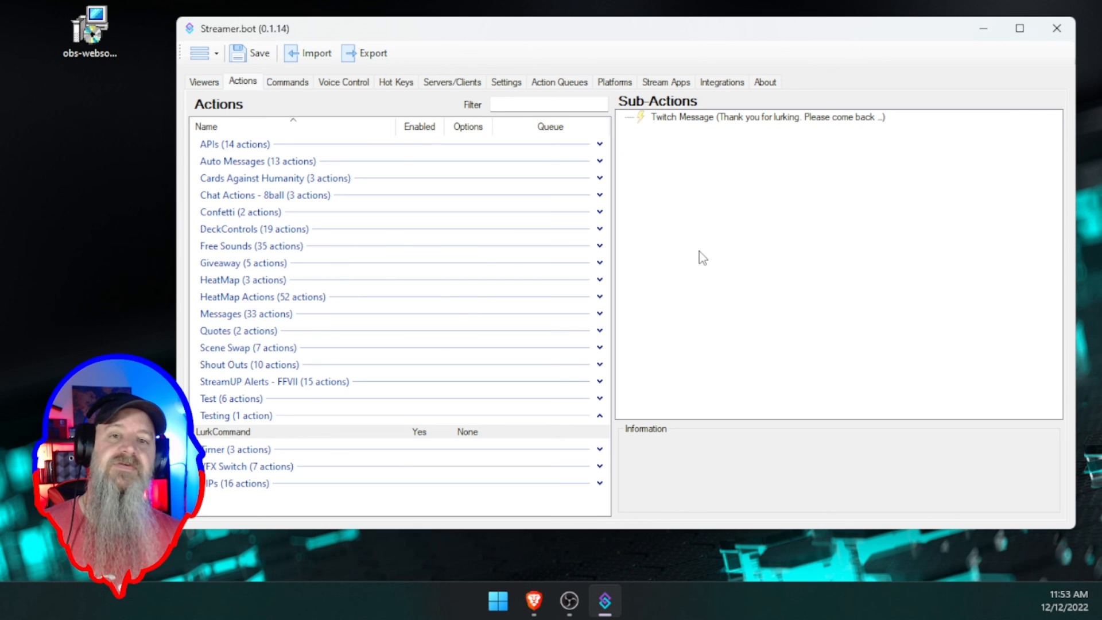
- Switch back to the Commands tab showing !lurk in the Testing group
click(291, 83)
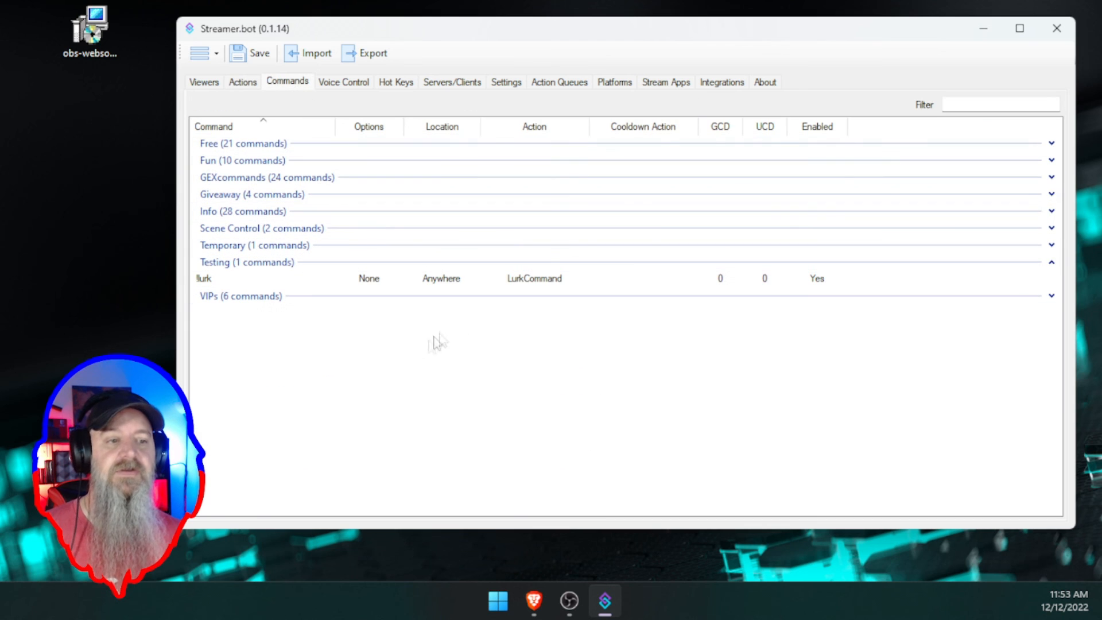